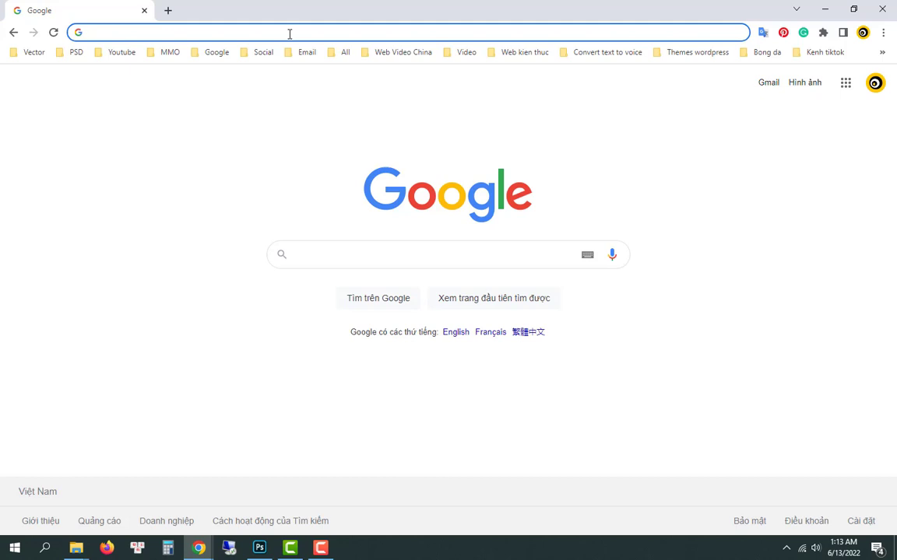
# Load photopea.com in Google Chrome.
pyautogui.write('photopea')
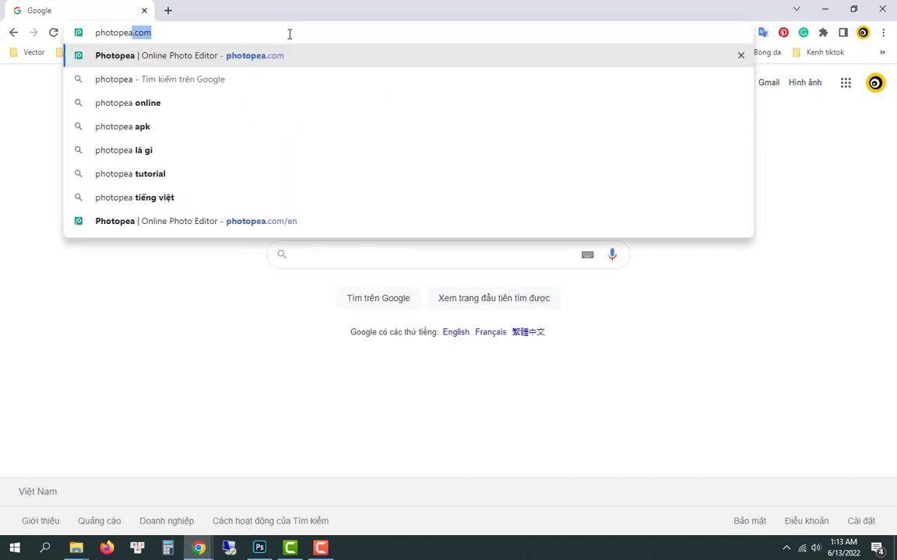
pyautogui.write('.com')
pyautogui.press('Return')
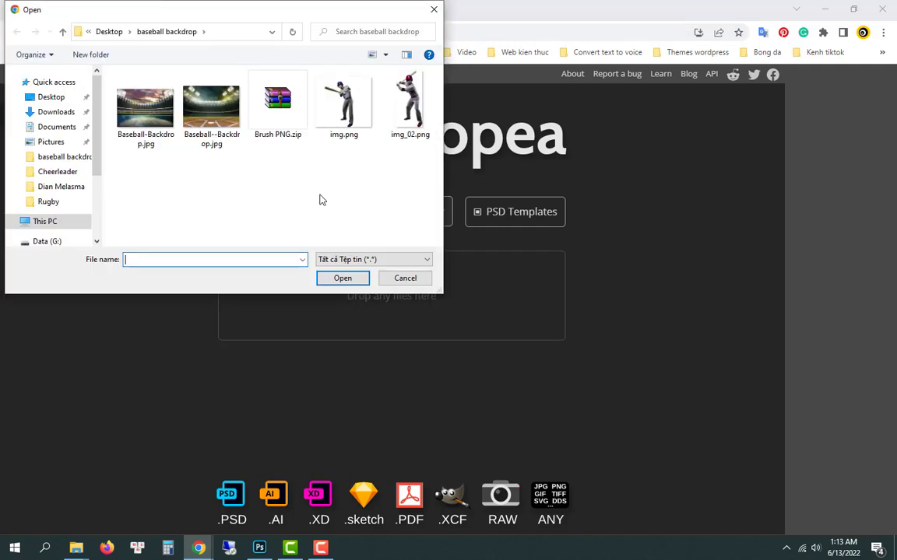
# Open Baseball-Backdrop.jpg and toggle its Background layer's visibility to check it.
pyautogui.click(146, 115)
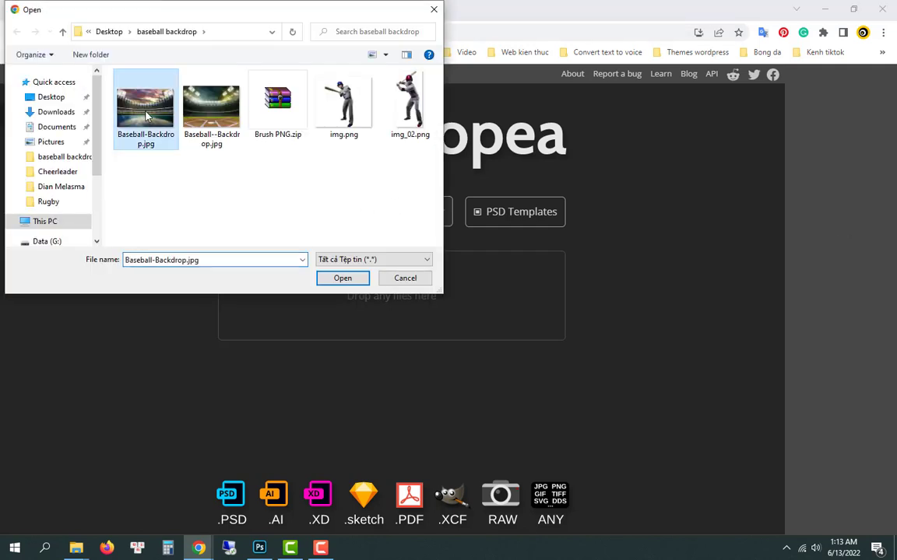
pyautogui.click(343, 279)
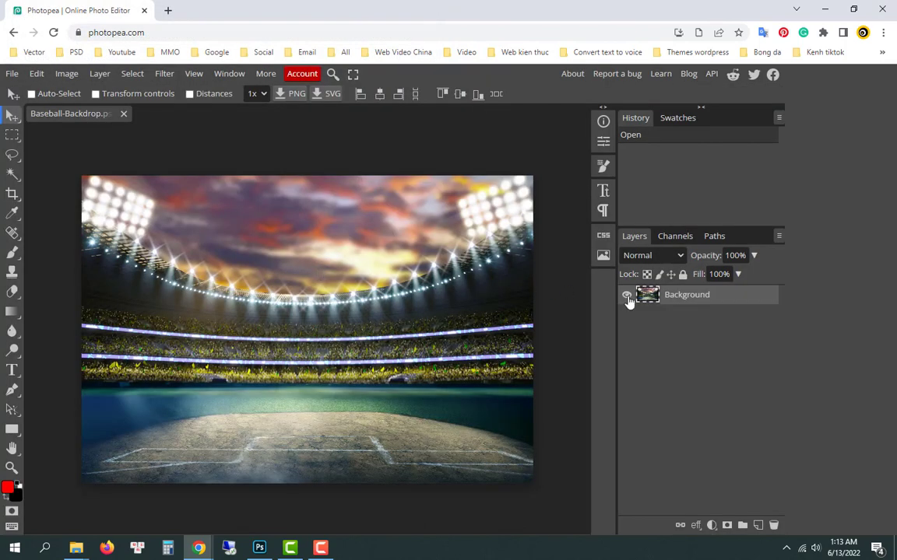
pyautogui.click(628, 301)
pyautogui.click(629, 300)
# Open img_02.png and copy the magenta-helmet batter.
pyautogui.click(13, 74)
pyautogui.click(29, 112)
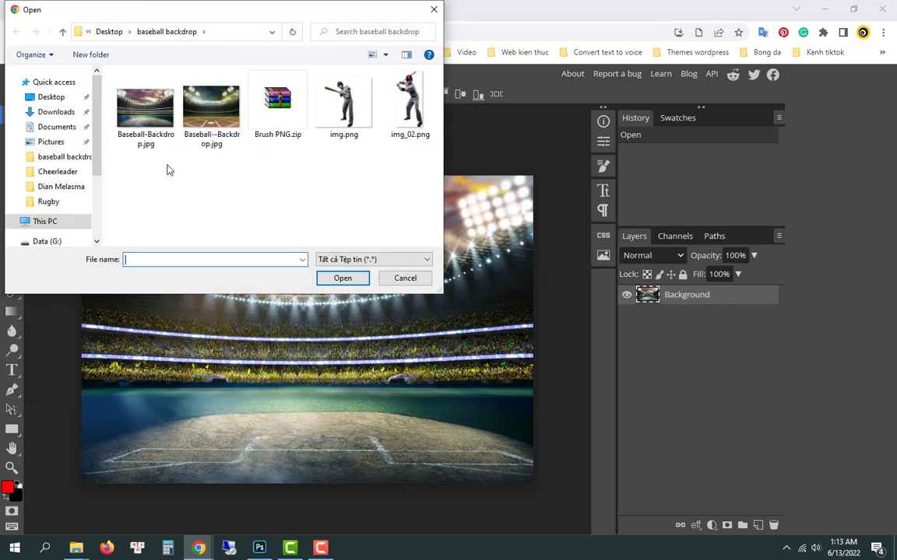
pyautogui.click(407, 102)
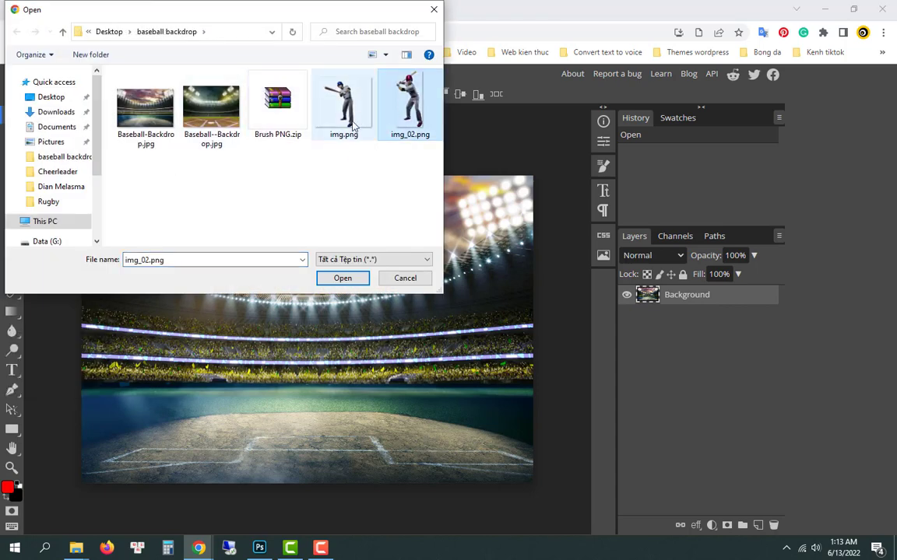
pyautogui.click(342, 278)
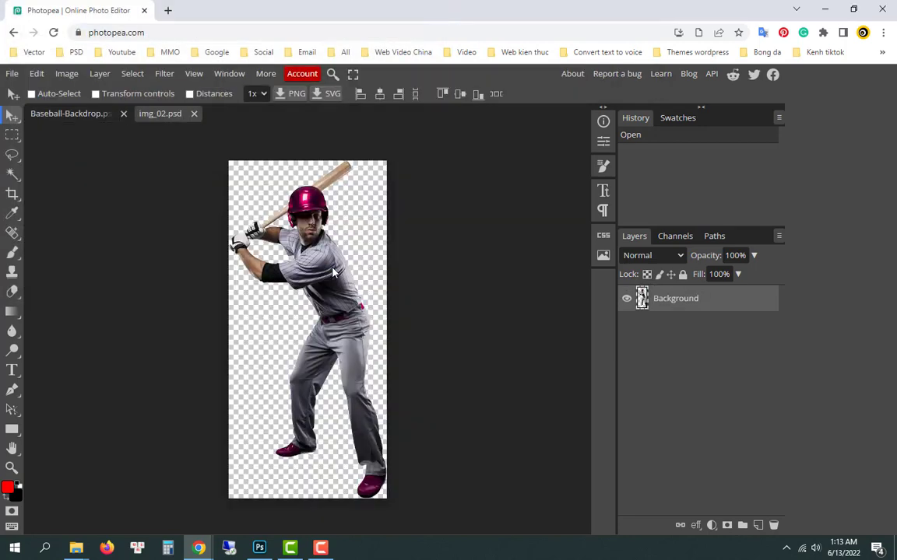
pyautogui.click(36, 75)
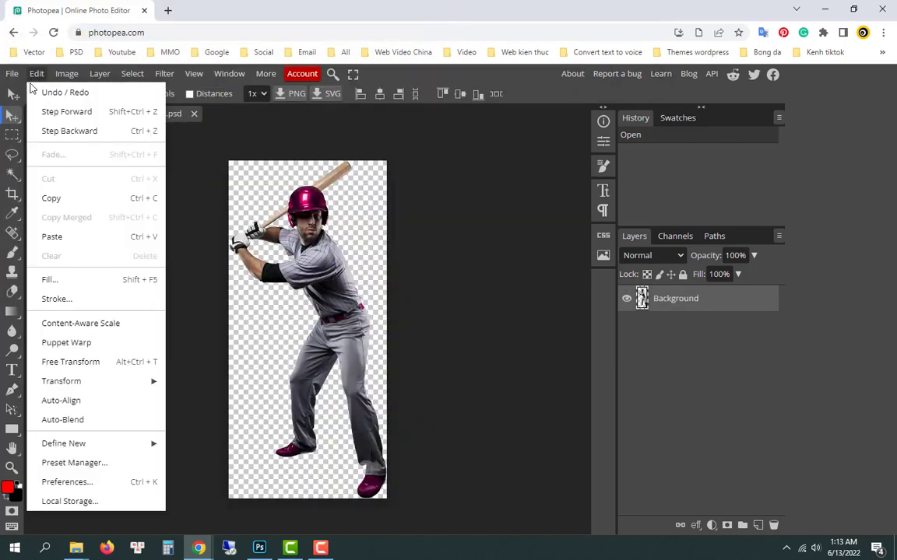
pyautogui.click(61, 201)
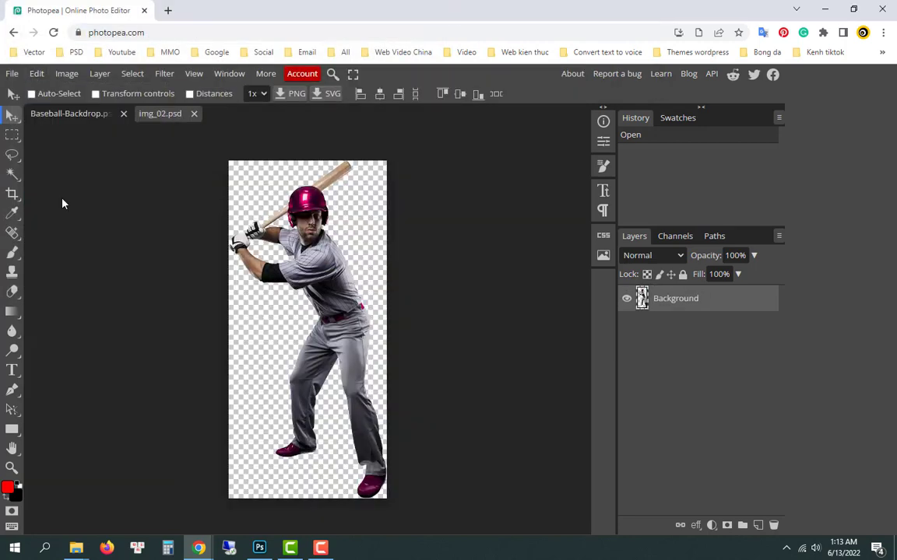
# Paste the batter into the Baseball-Backdrop document and centre it on the field.
pyautogui.click(71, 115)
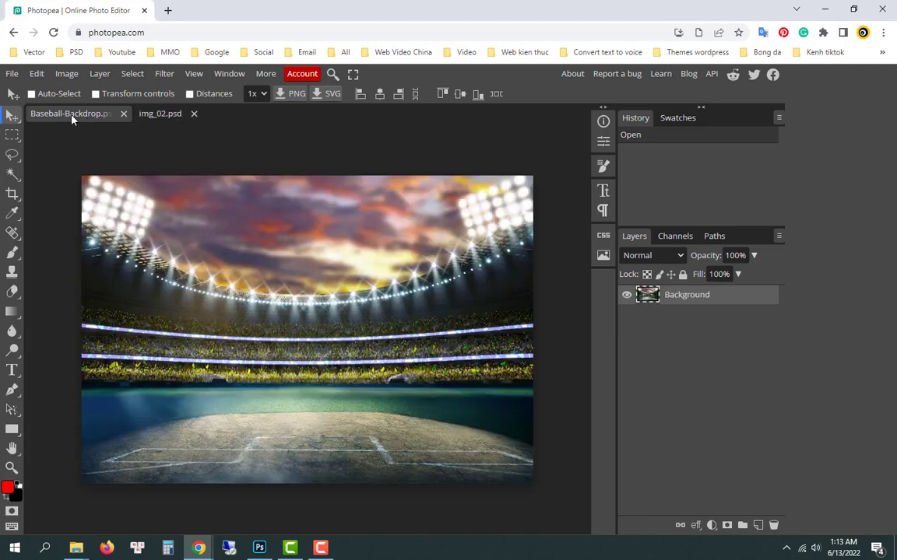
pyautogui.click(36, 75)
pyautogui.click(75, 233)
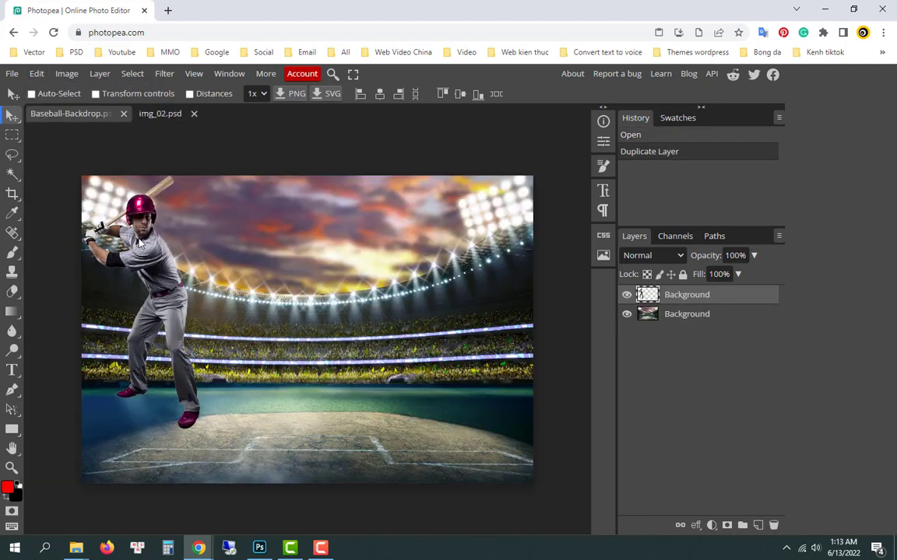
pyautogui.moveTo(152, 265)
pyautogui.mouseDown()
pyautogui.moveTo(321, 315)
pyautogui.moveTo(303, 312)
pyautogui.mouseUp()
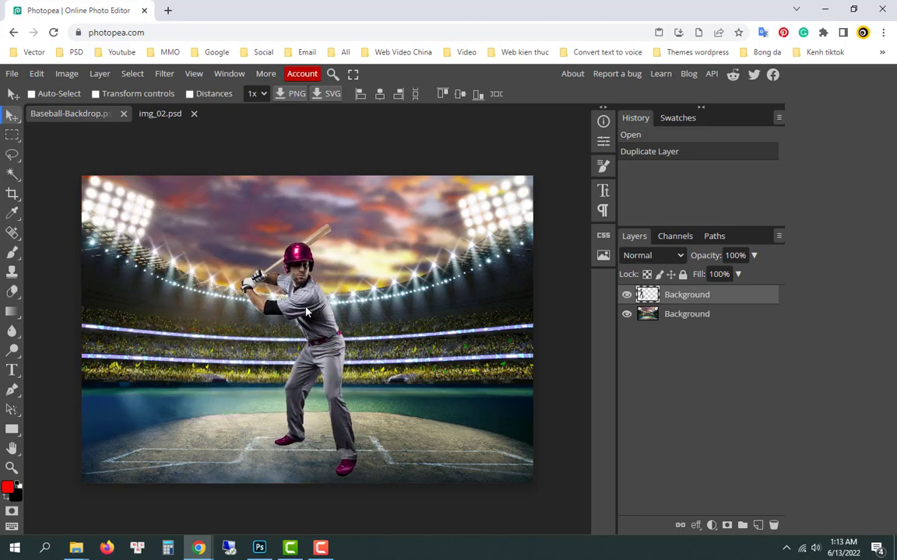
# Scale the batter up to about 110% and nudge it slightly left.
pyautogui.click(36, 75)
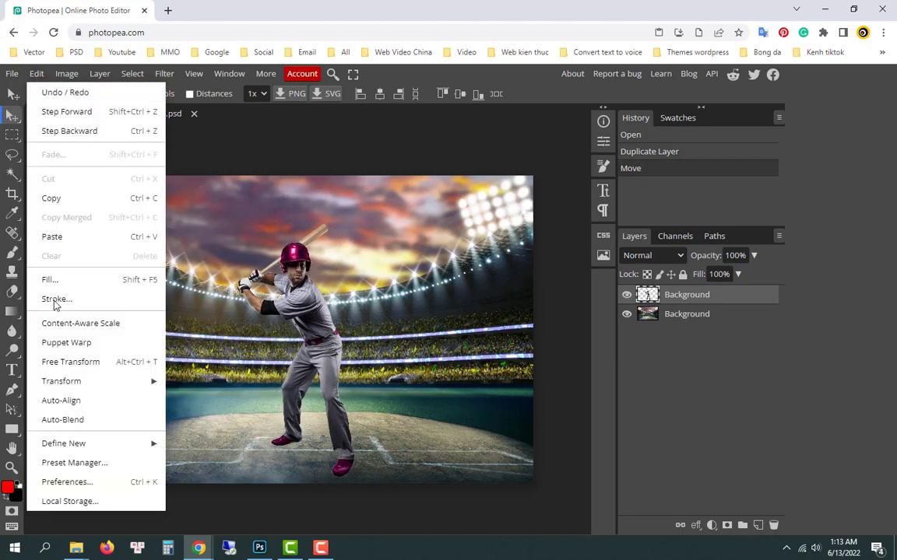
pyautogui.click(164, 358)
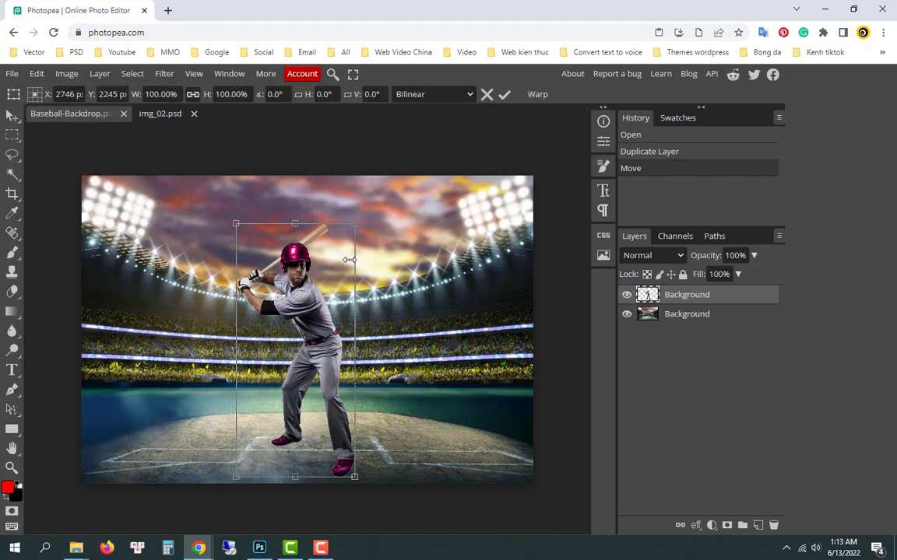
pyautogui.moveTo(355, 227); pyautogui.dragTo(358, 196)
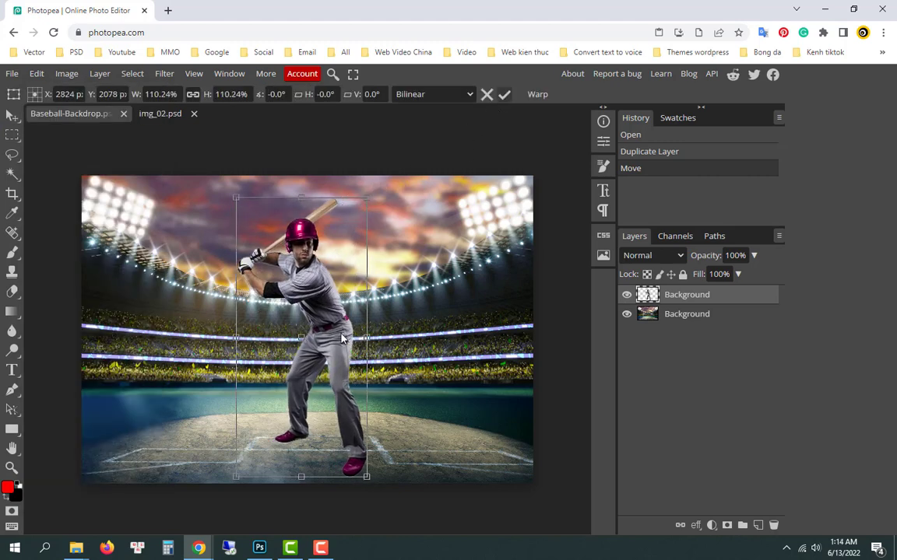
pyautogui.press('Return')
pyautogui.moveTo(342, 337); pyautogui.dragTo(326, 335)
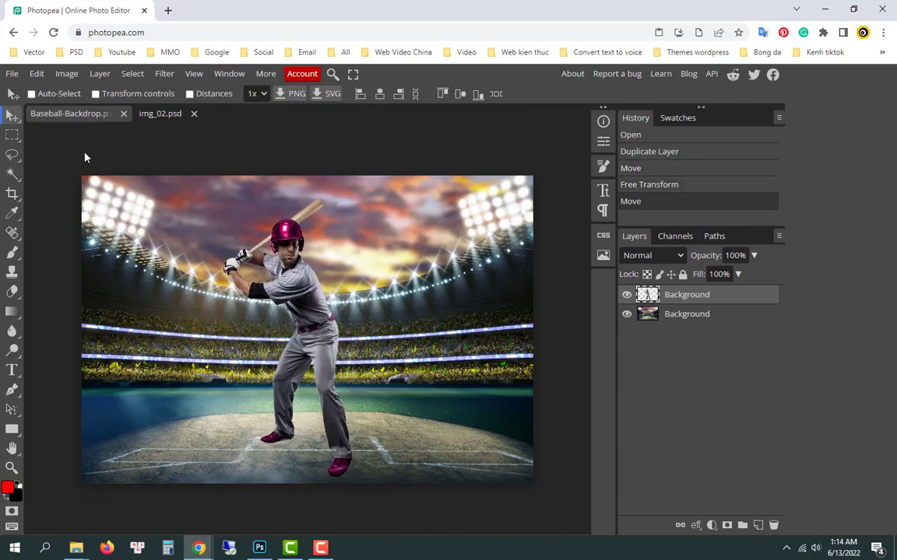
# Open img.png and copy the blue-helmet batter.
pyautogui.click(11, 74)
pyautogui.click(31, 110)
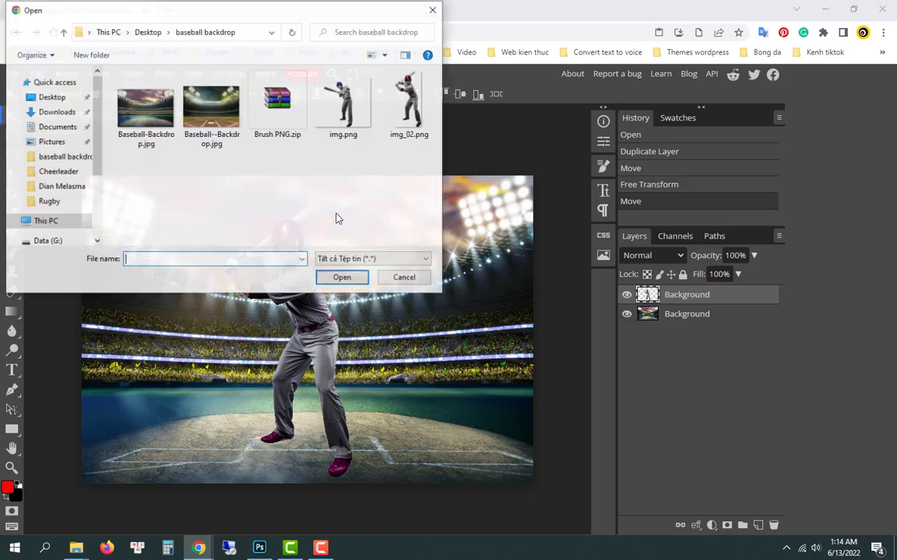
pyautogui.click(343, 105)
pyautogui.click(335, 277)
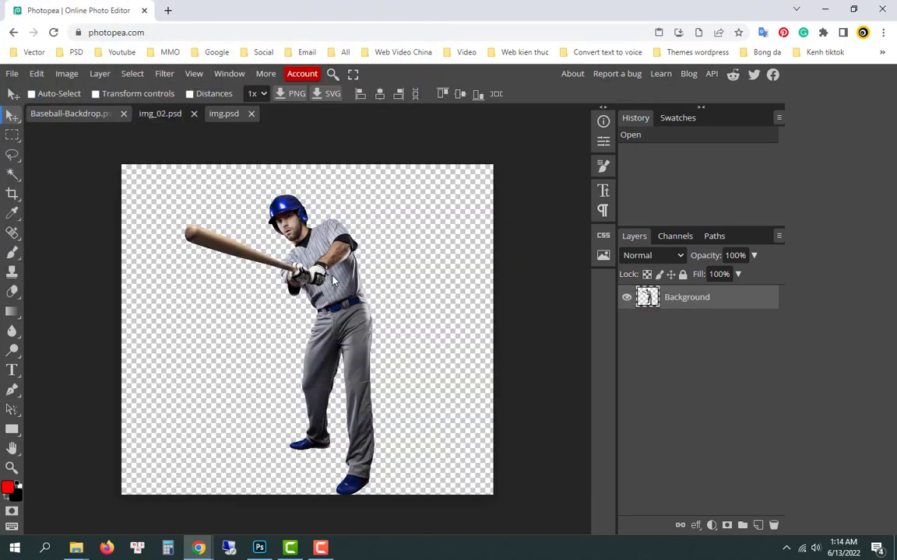
pyautogui.click(36, 73)
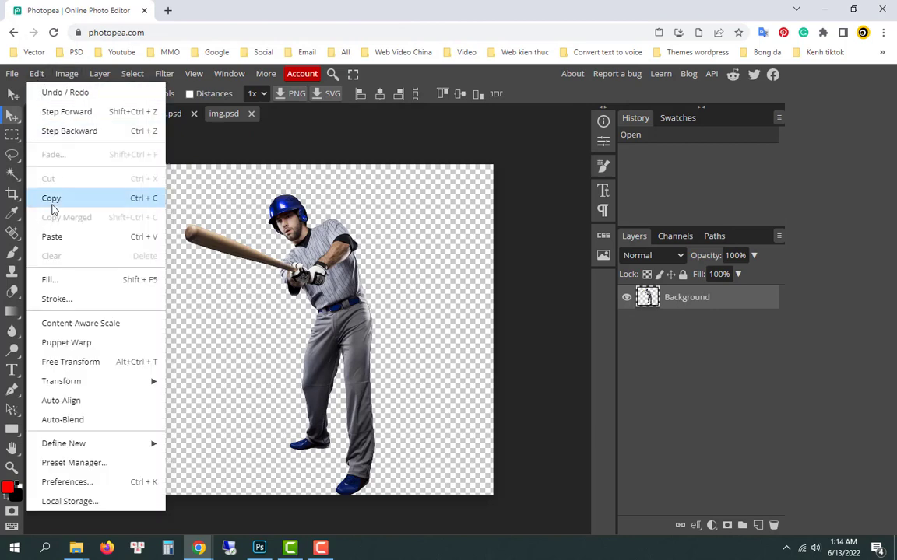
pyautogui.click(54, 196)
# Paste the blue-helmet batter into the stadium, hide the magenta batter, and centre it.
pyautogui.click(69, 114)
pyautogui.click(36, 73)
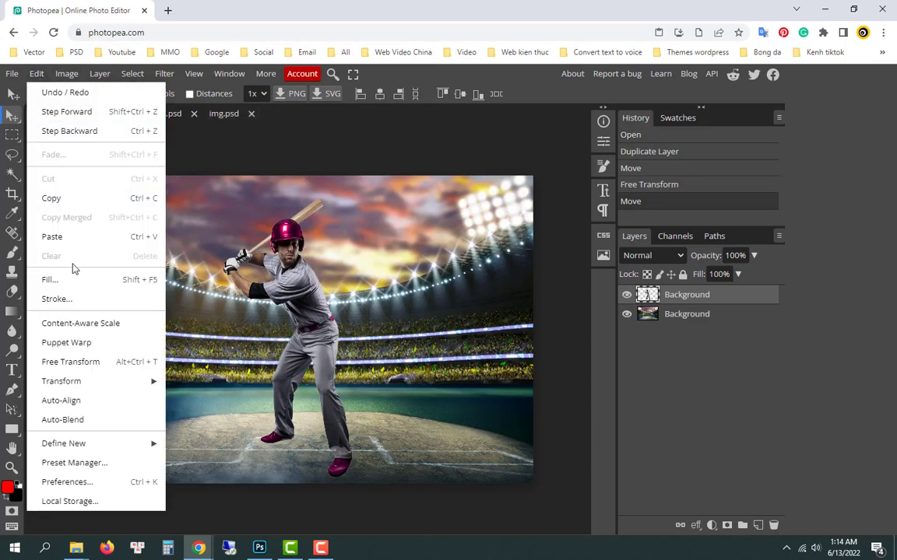
pyautogui.click(58, 235)
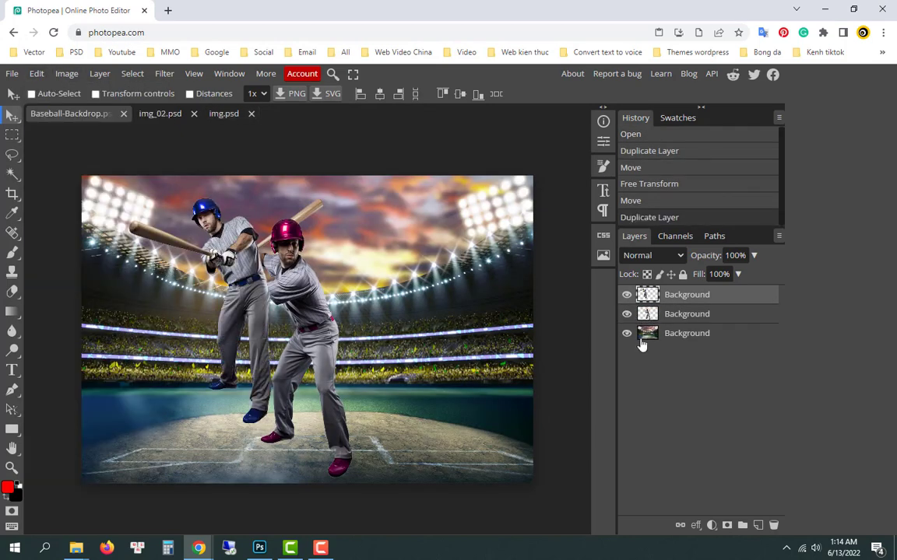
pyautogui.click(627, 314)
pyautogui.click(627, 314)
pyautogui.click(627, 315)
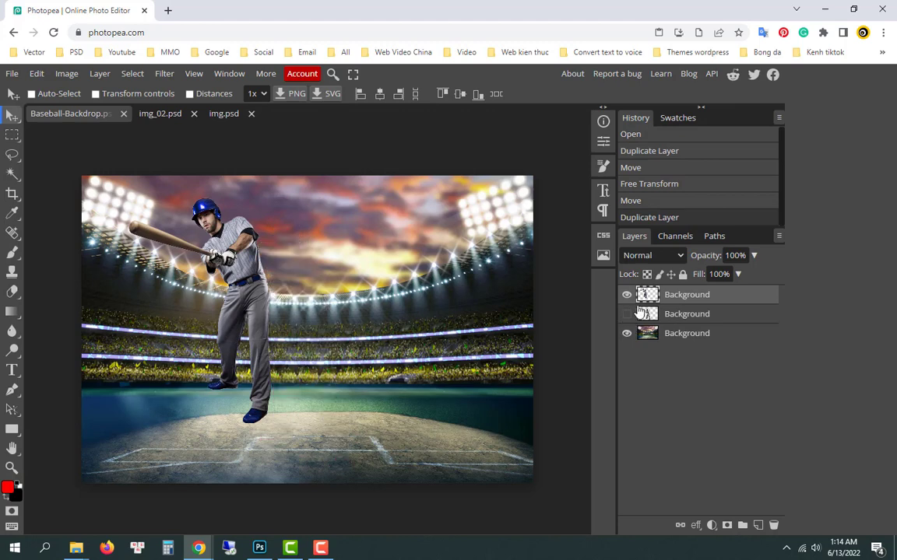
pyautogui.moveTo(249, 316); pyautogui.dragTo(323, 370)
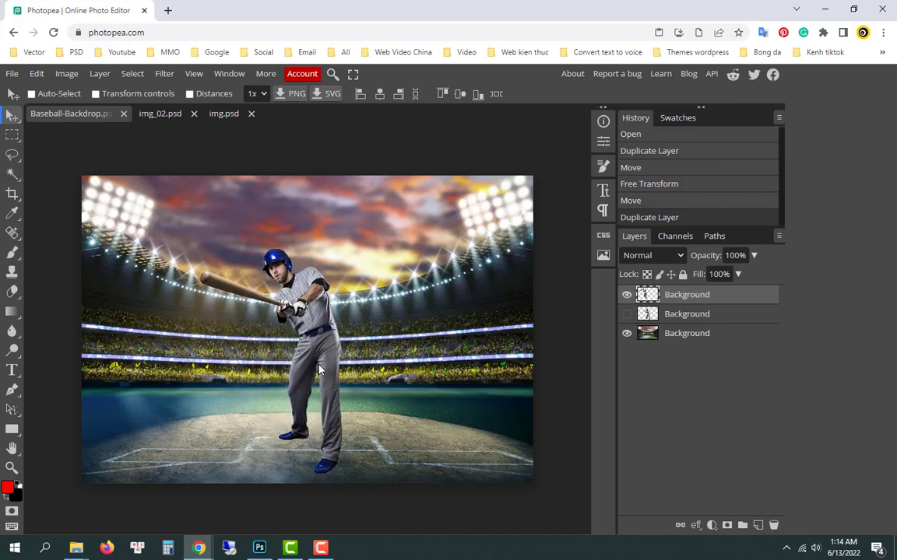
# Scale the blue-helmet batter to about 120% and shift it slightly left.
pyautogui.click(37, 73)
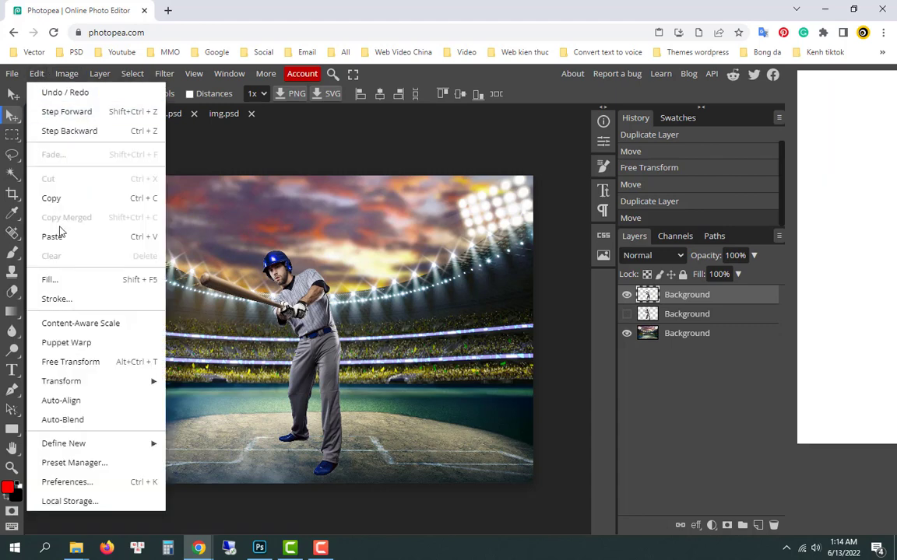
pyautogui.click(98, 361)
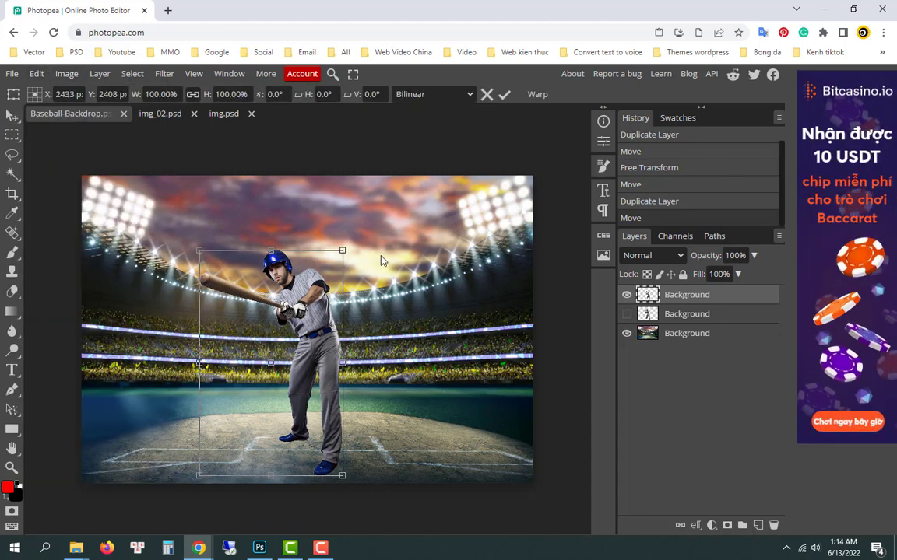
pyautogui.moveTo(343, 249); pyautogui.dragTo(371, 206)
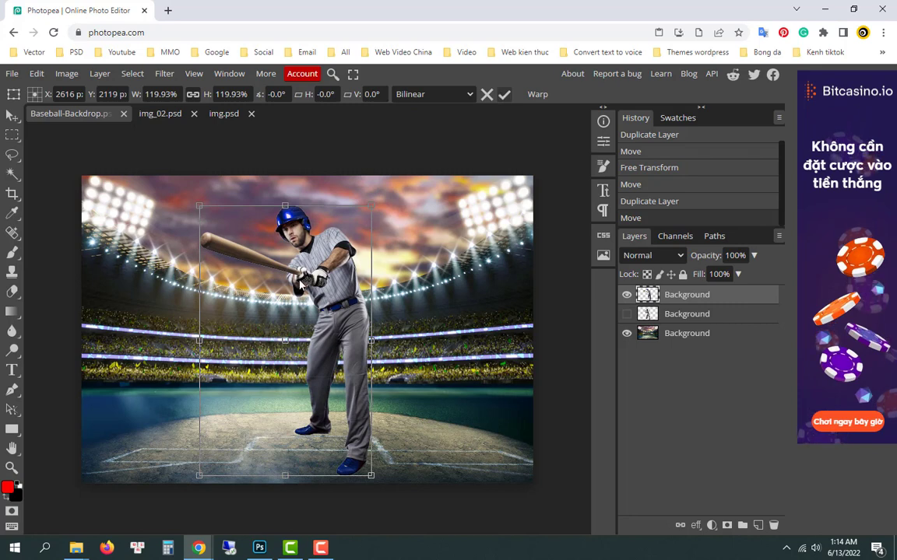
pyautogui.press('Return')
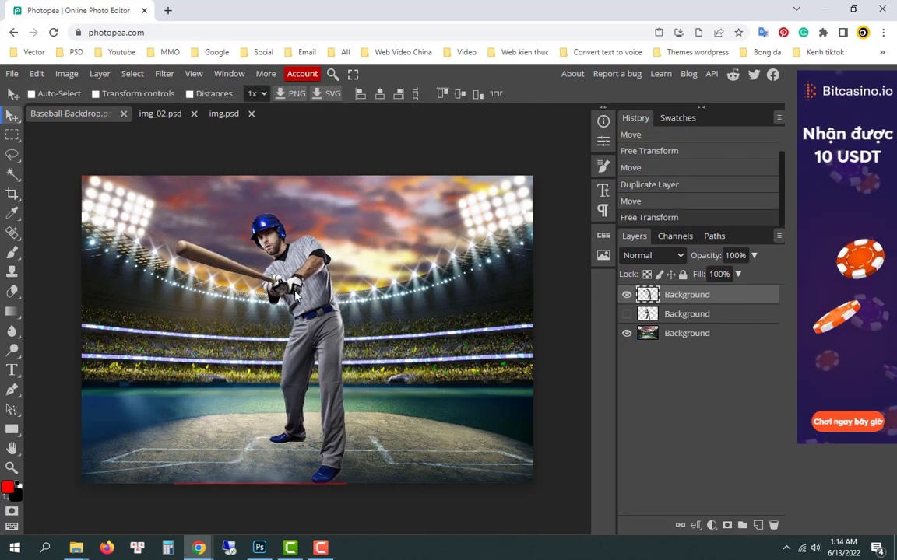
pyautogui.moveTo(306, 290)
pyautogui.mouseDown()
pyautogui.moveTo(273, 295)
pyautogui.moveTo(352, 335)
pyautogui.mouseUp()
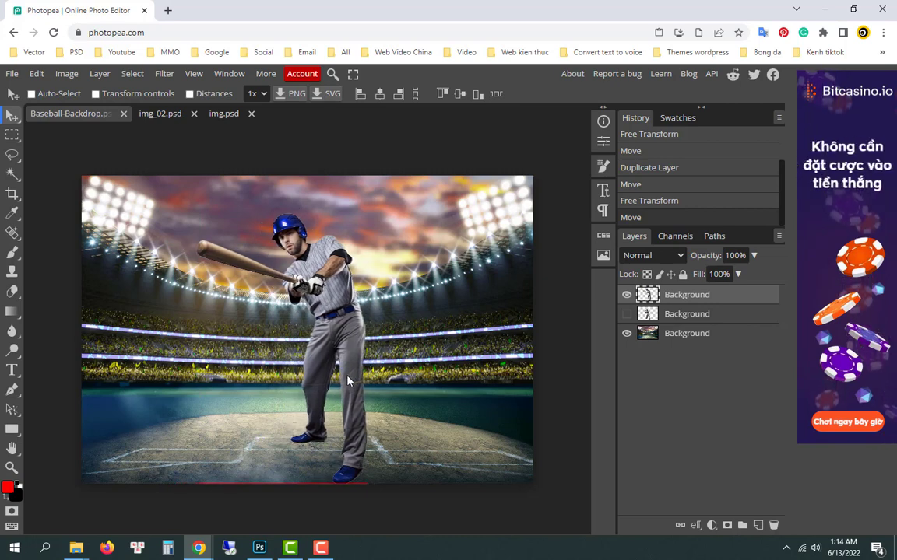
pyautogui.moveTo(349, 377); pyautogui.dragTo(341, 373)
# Extract Brush PNG.zip into the baseball folder from the Open dialog.
pyautogui.click(12, 73)
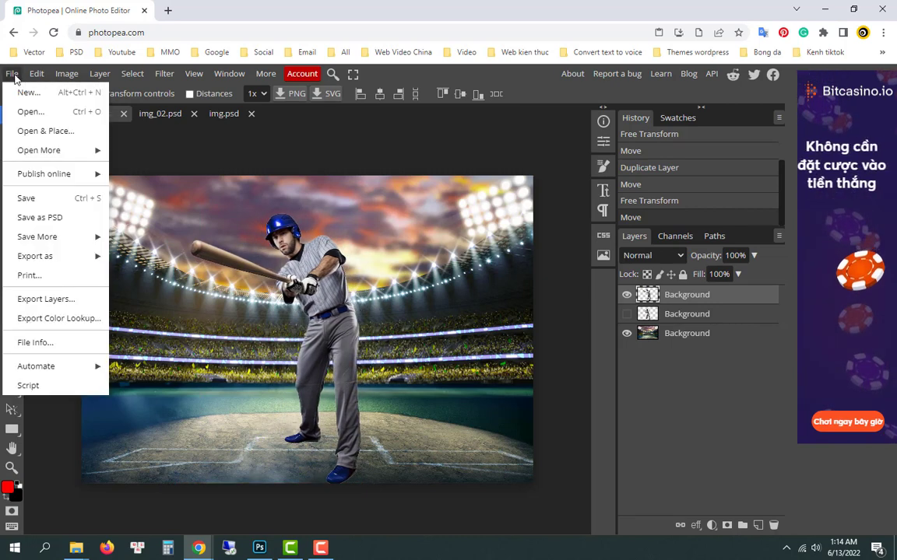
pyautogui.click(29, 110)
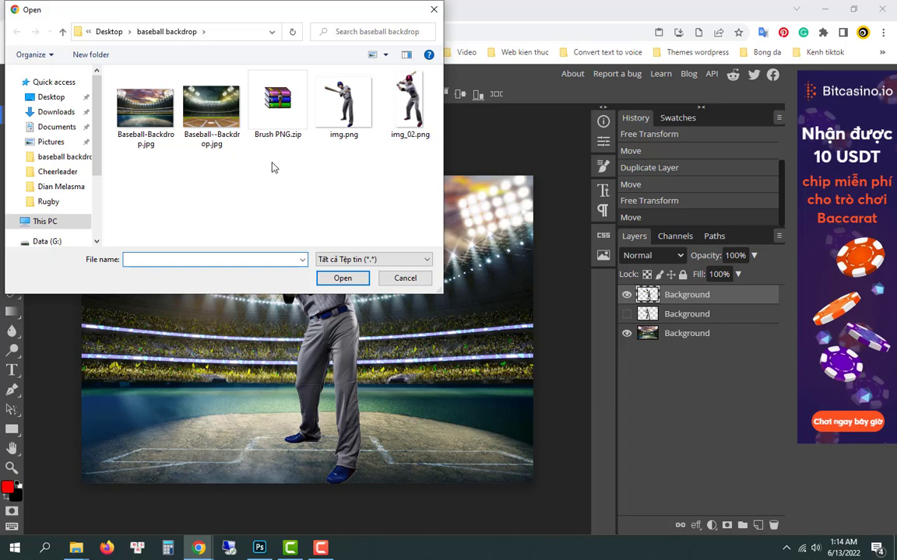
pyautogui.click(258, 113)
pyautogui.rightClick(272, 111)
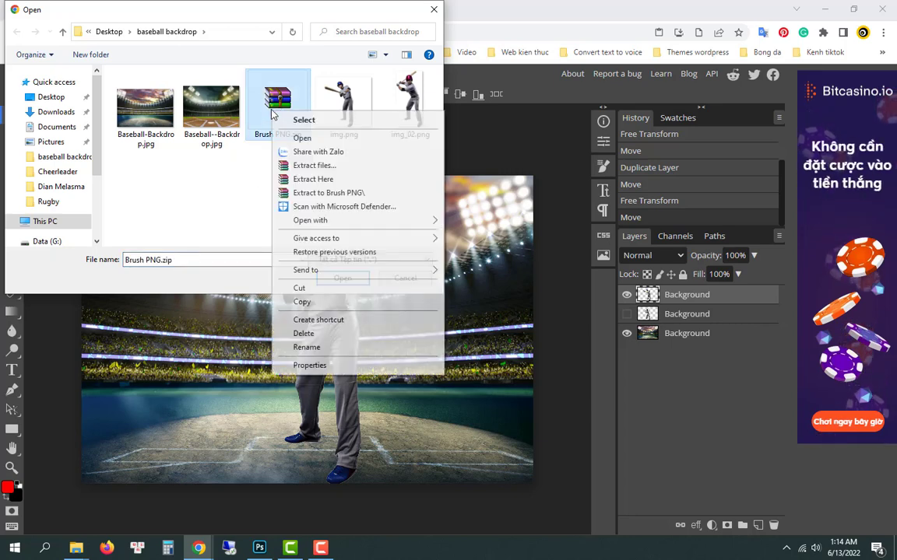
pyautogui.click(319, 178)
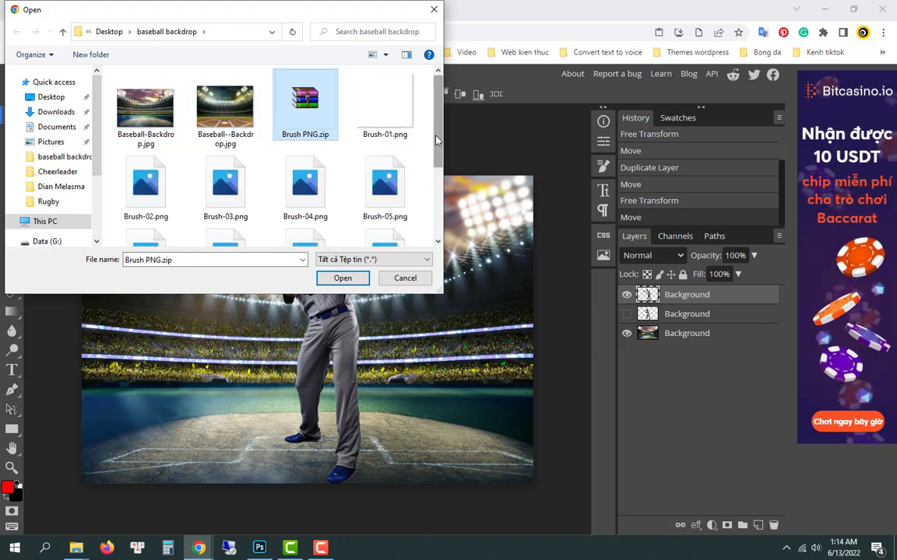
pyautogui.scroll(-2, 440, 166)
pyautogui.scroll(2, 440, 166)
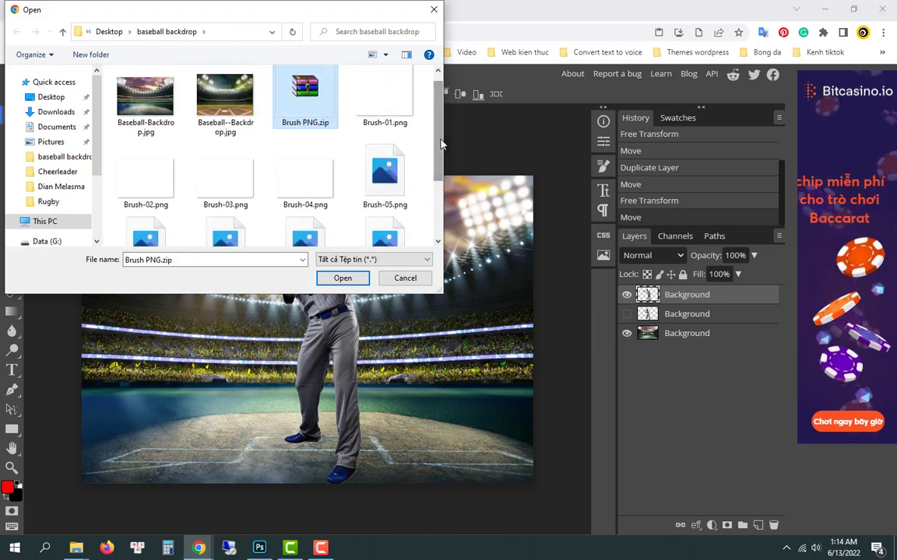
# Open Brush-01.png, copy the glow, and return to the Baseball-Backdrop document.
pyautogui.click(384, 104)
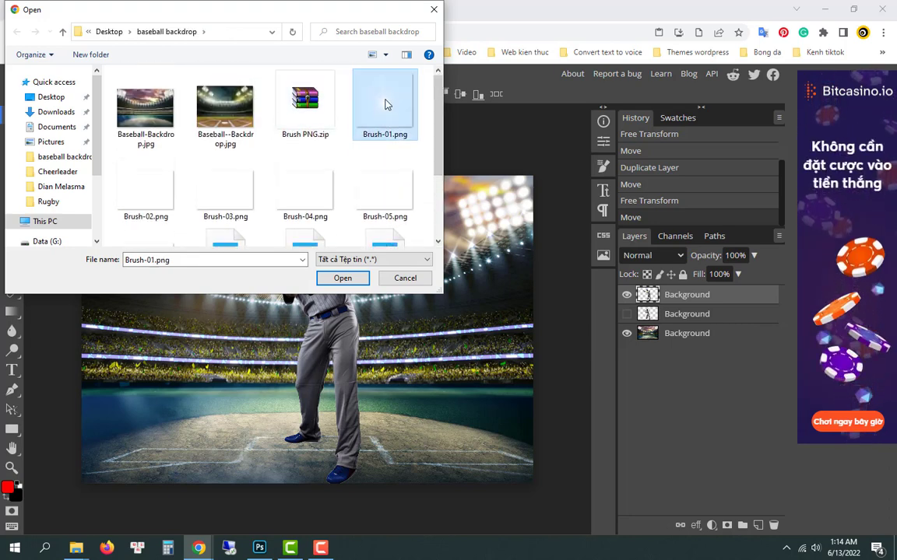
pyautogui.click(342, 278)
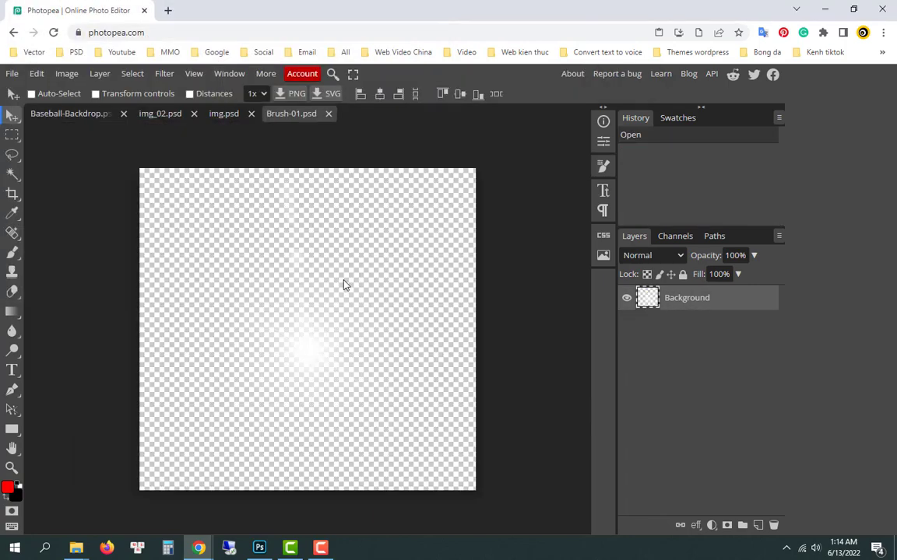
pyautogui.click(39, 75)
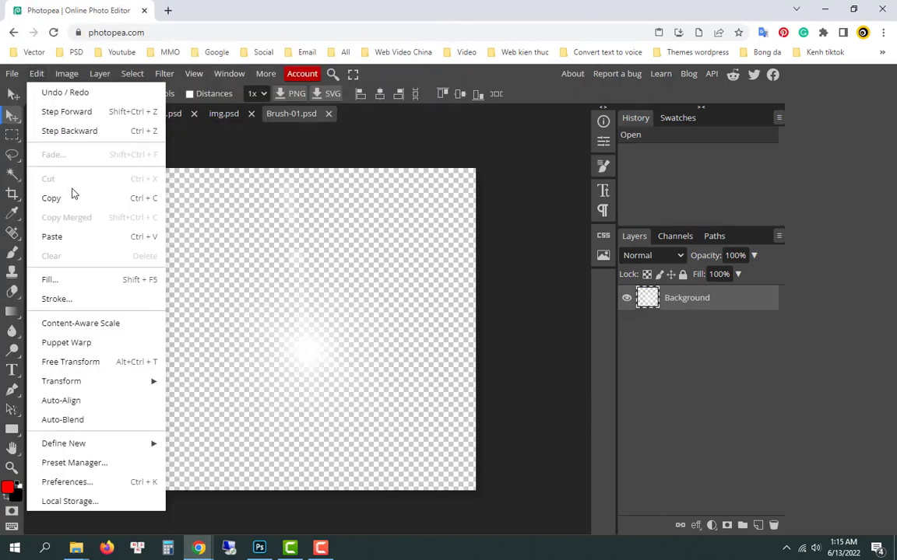
pyautogui.click(70, 180)
pyautogui.click(63, 114)
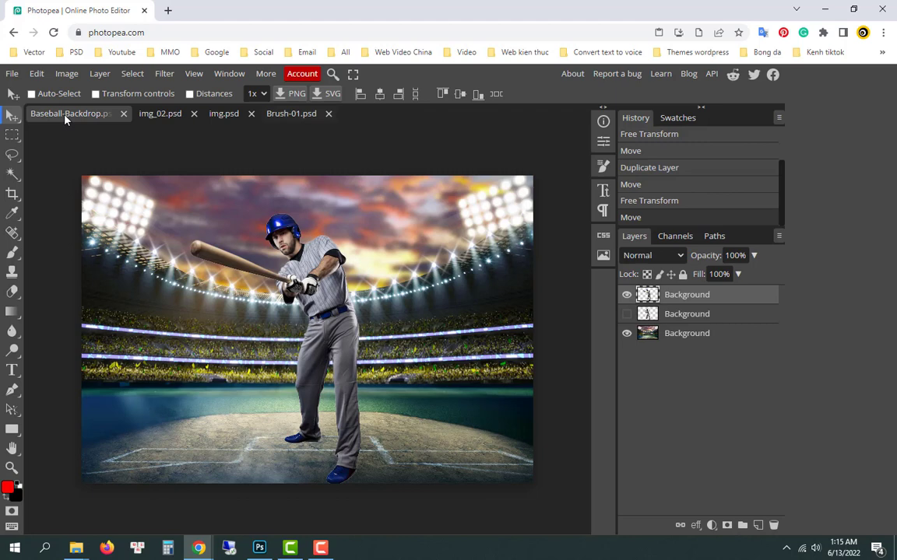
pyautogui.click(37, 73)
# Paste the Brush-01 glow as a layer, rotate it to -29.6°, and place it over the right stands.
pyautogui.click(85, 241)
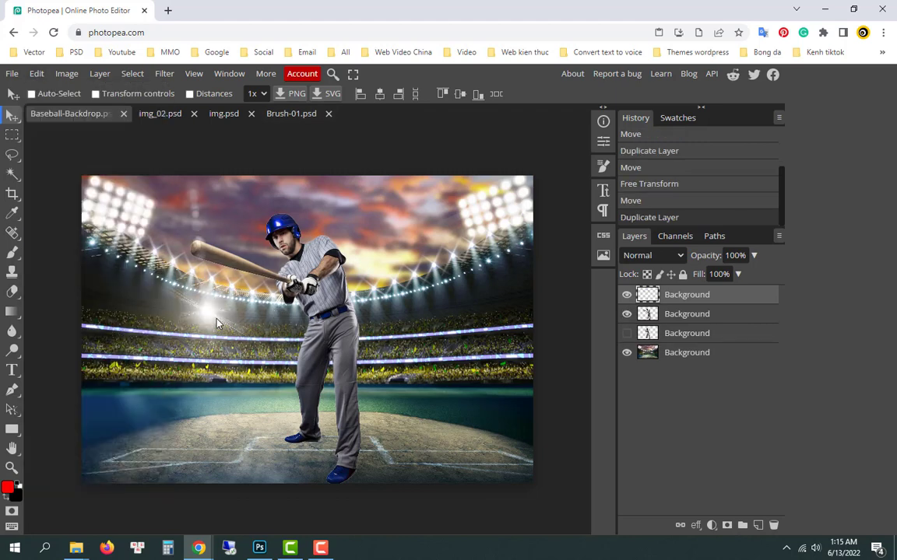
pyautogui.moveTo(216, 323); pyautogui.dragTo(445, 325)
pyautogui.click(37, 74)
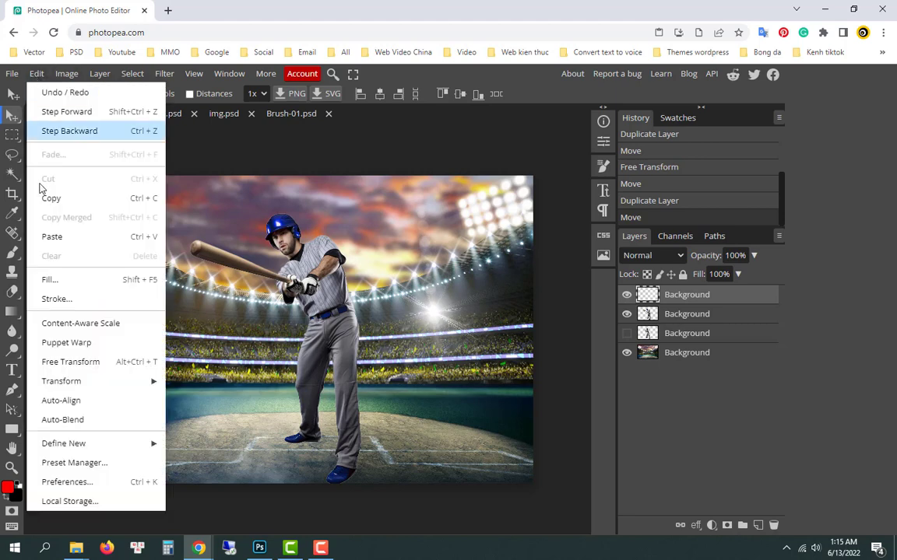
pyautogui.click(117, 360)
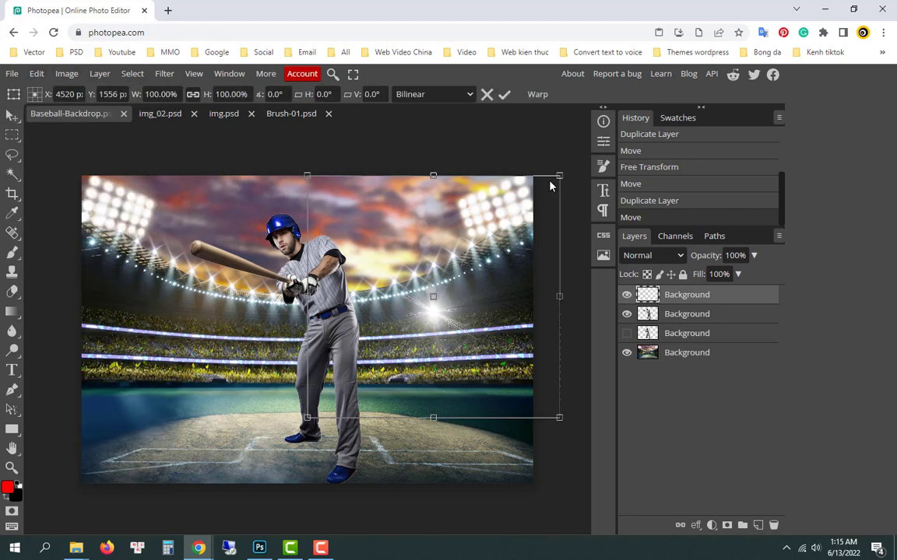
pyautogui.moveTo(566, 170); pyautogui.dragTo(485, 128)
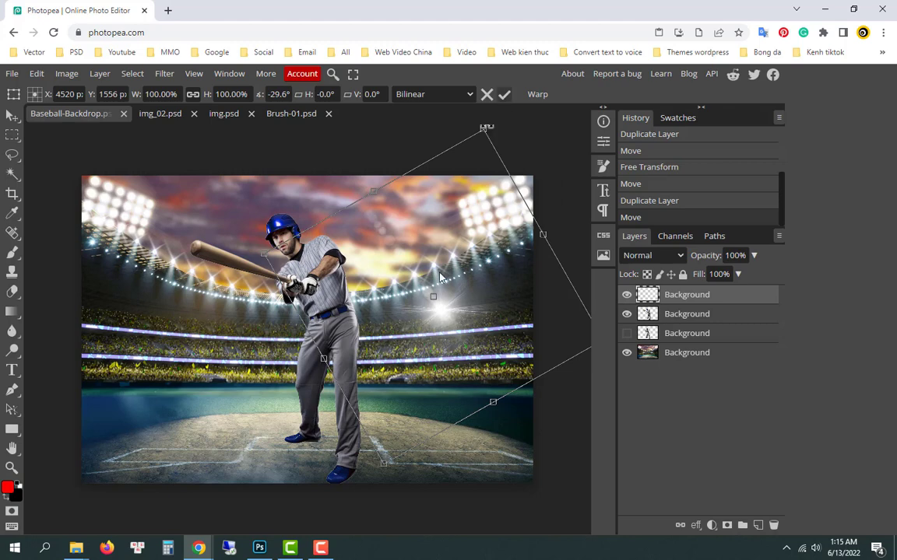
pyautogui.press('Return')
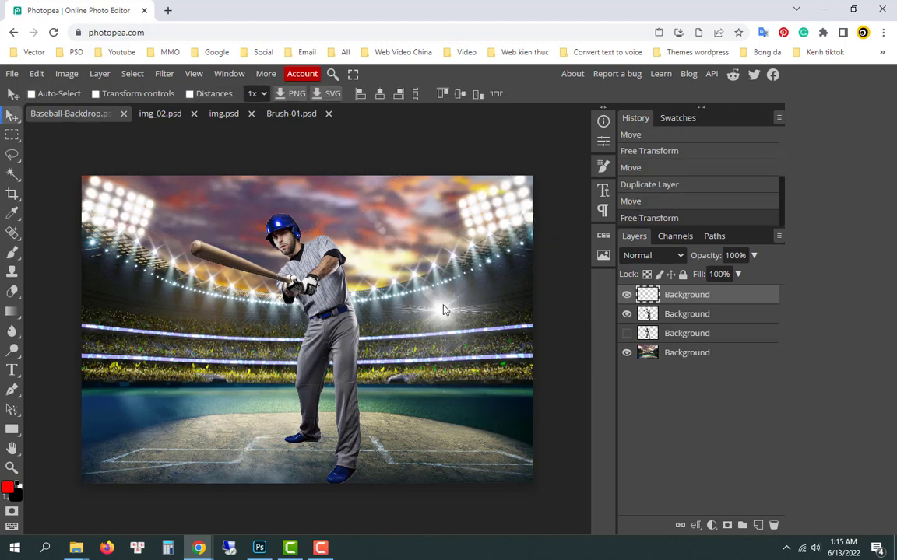
pyautogui.moveTo(443, 311)
pyautogui.mouseDown()
pyautogui.moveTo(418, 290)
pyautogui.moveTo(444, 346)
pyautogui.mouseUp()
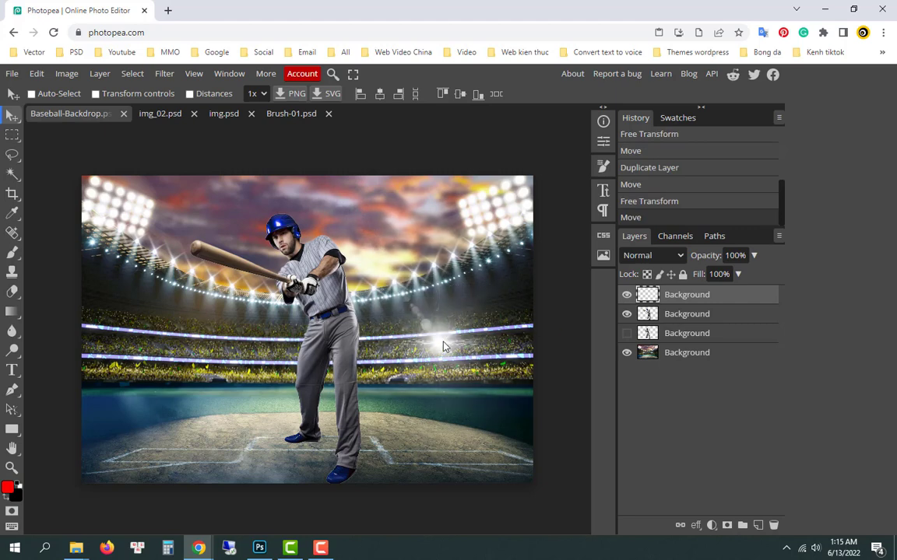
pyautogui.click(36, 74)
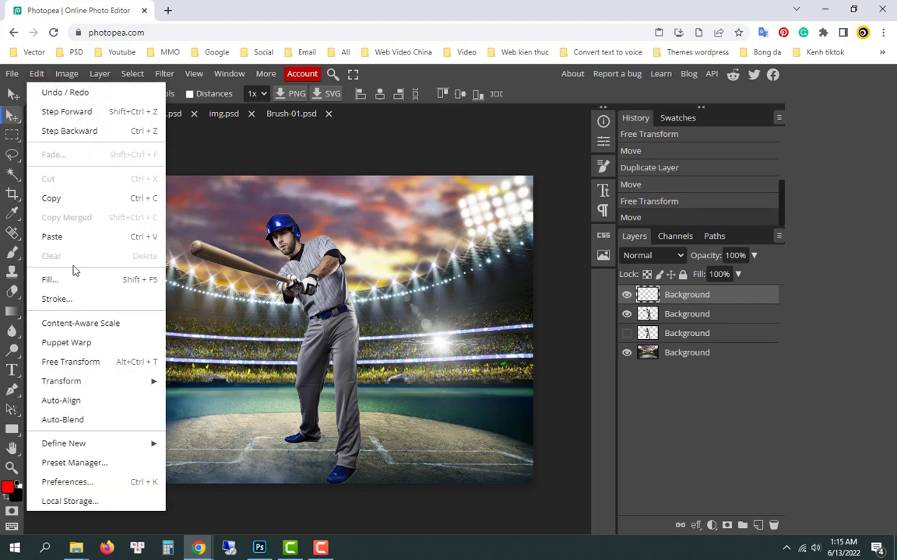
pyautogui.click(6, 75)
# Open Brush-02.png and copy the second glow.
pyautogui.click(30, 111)
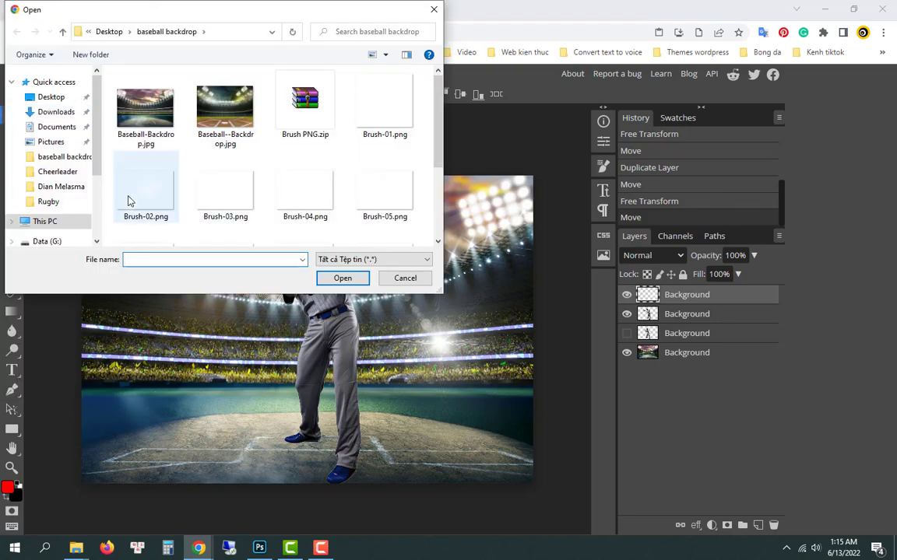
pyautogui.click(116, 178)
pyautogui.click(333, 282)
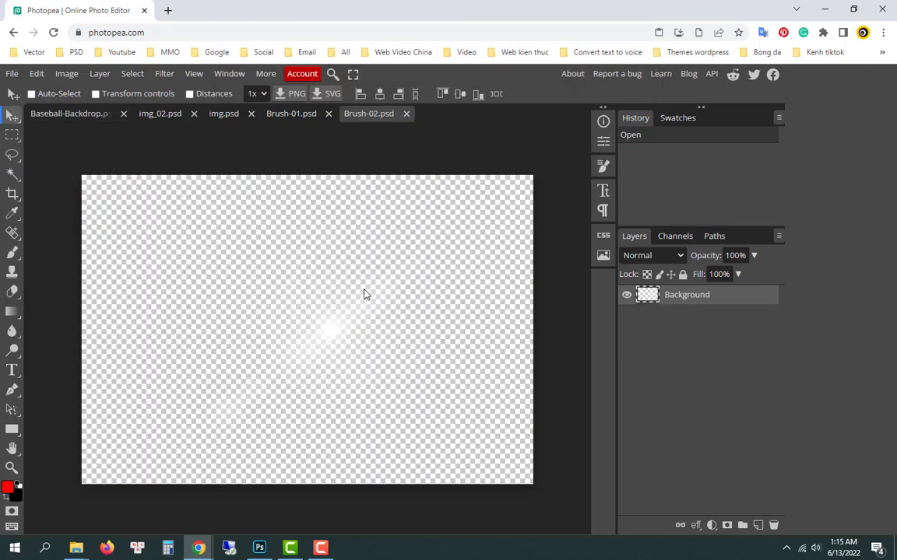
pyautogui.click(36, 73)
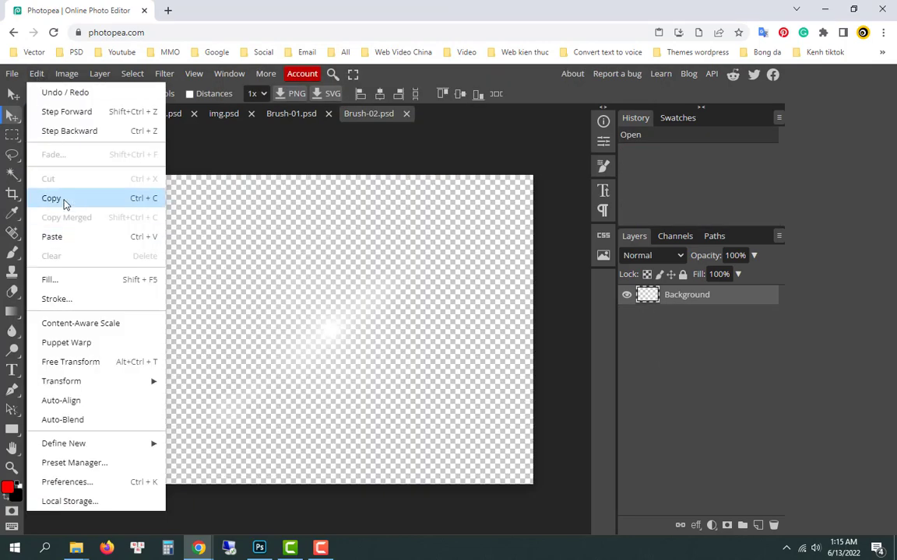
pyautogui.click(64, 197)
# Paste the Brush-02 glow into the stadium, move it to third layer, and settle it left of the batter.
pyautogui.click(66, 113)
pyautogui.click(37, 74)
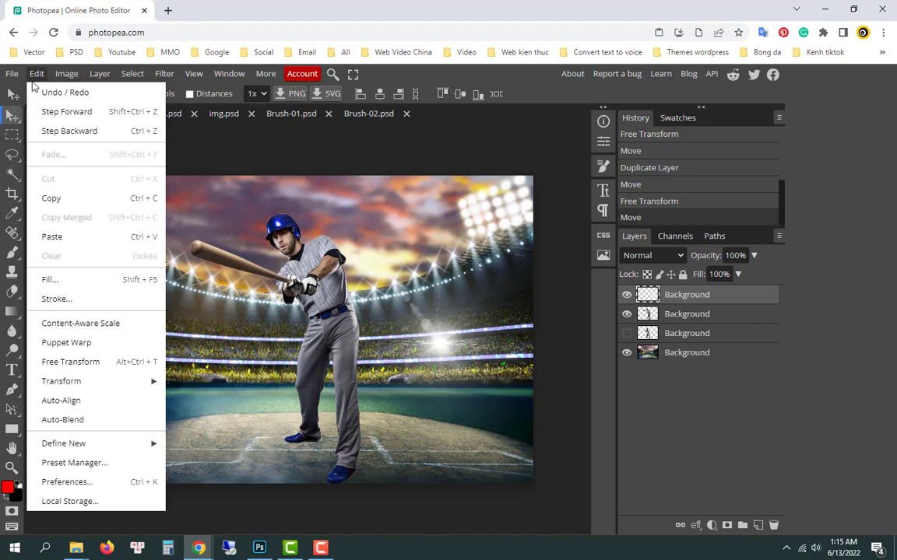
pyautogui.click(63, 236)
pyautogui.moveTo(253, 333)
pyautogui.mouseDown()
pyautogui.moveTo(230, 326)
pyautogui.moveTo(248, 330)
pyautogui.mouseUp()
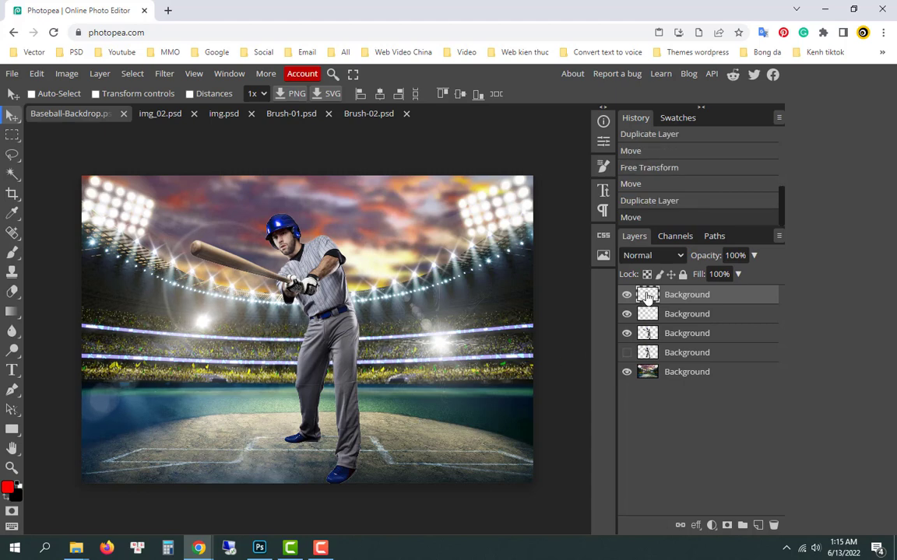
pyautogui.moveTo(646, 296); pyautogui.dragTo(653, 342)
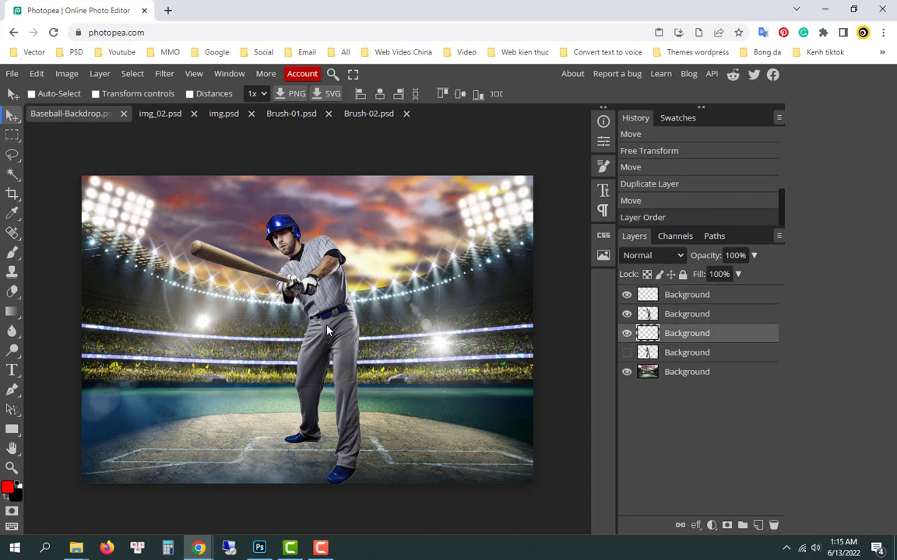
pyautogui.moveTo(237, 307); pyautogui.dragTo(243, 302)
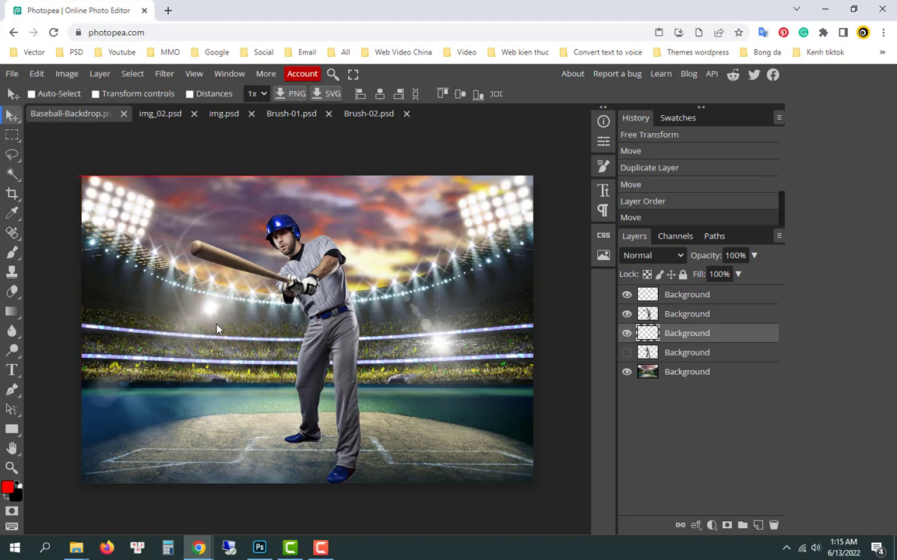
pyautogui.moveTo(238, 310); pyautogui.dragTo(217, 327)
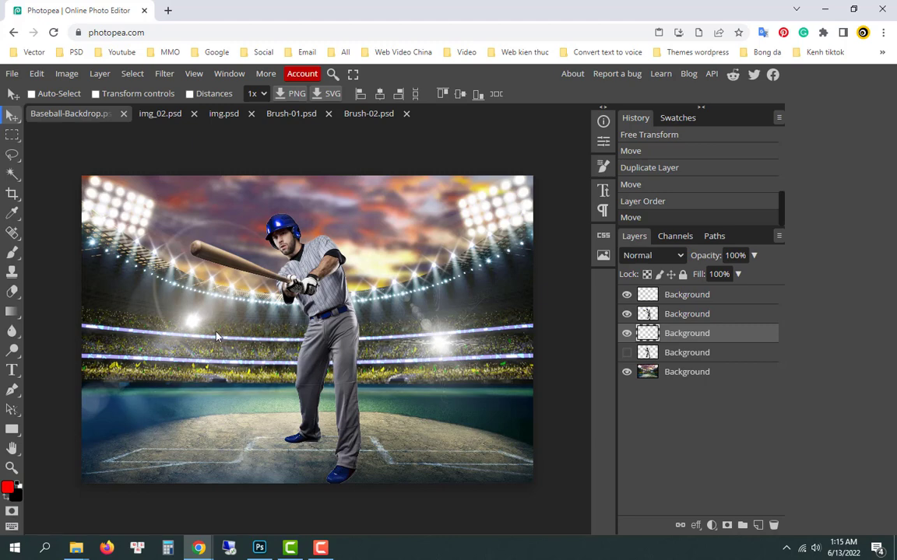
# Open Brush-09.png and copy the smoke texture.
pyautogui.click(12, 73)
pyautogui.click(22, 109)
pyautogui.scroll(-1, 274, 210)
pyautogui.scroll(-1, 273, 203)
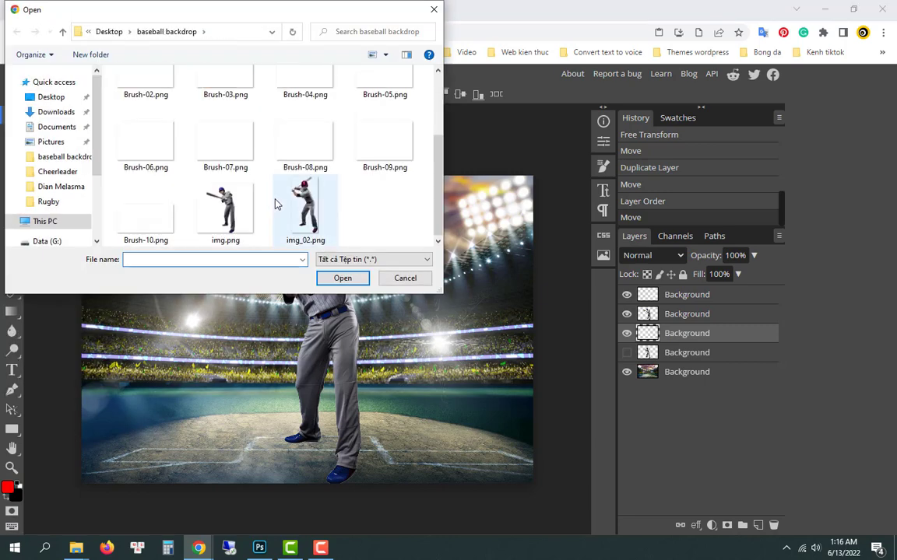
pyautogui.click(384, 163)
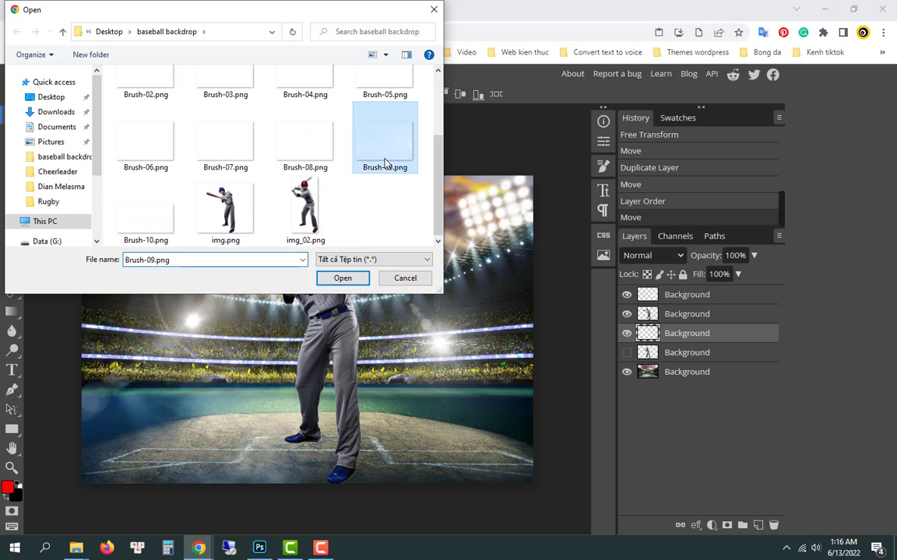
pyautogui.click(342, 281)
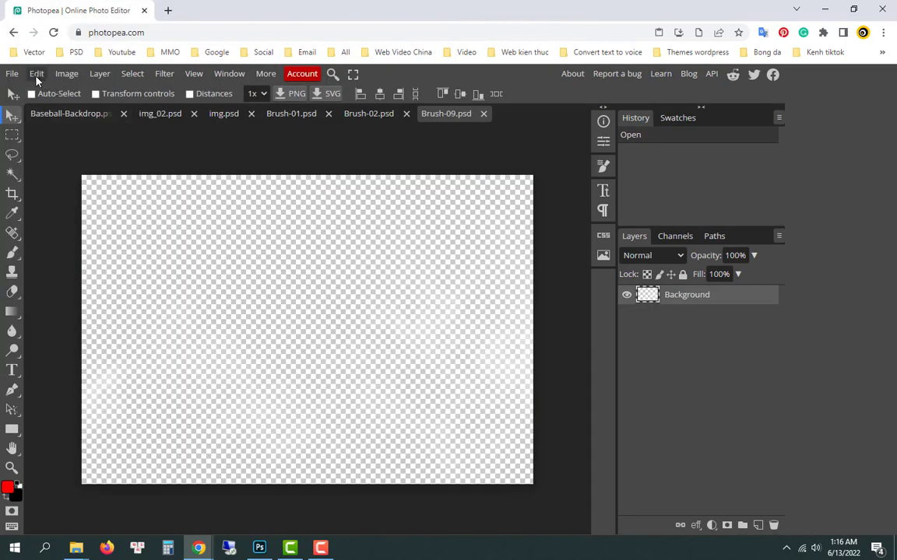
pyautogui.click(37, 74)
pyautogui.click(53, 199)
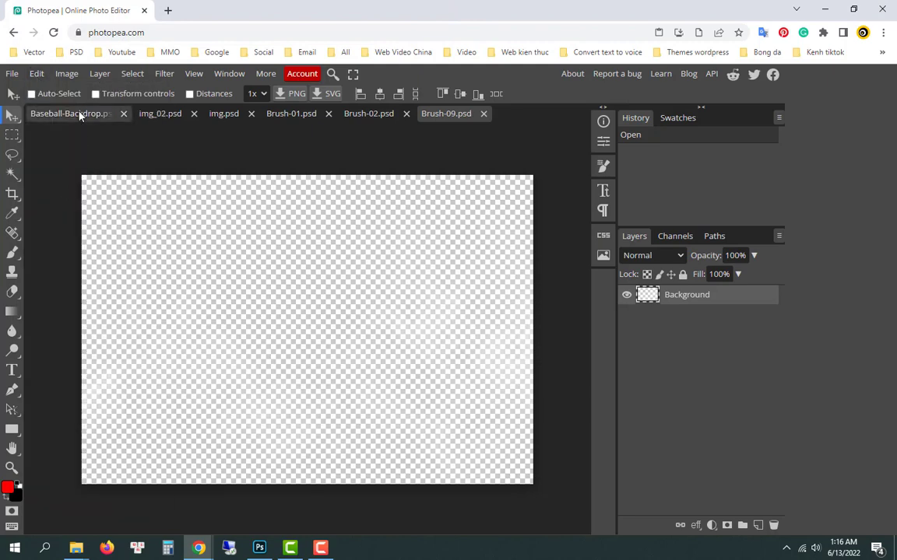
# Paste the Brush-09 smoke into the backdrop and settle it along the lower stadium.
pyautogui.click(74, 114)
pyautogui.click(37, 73)
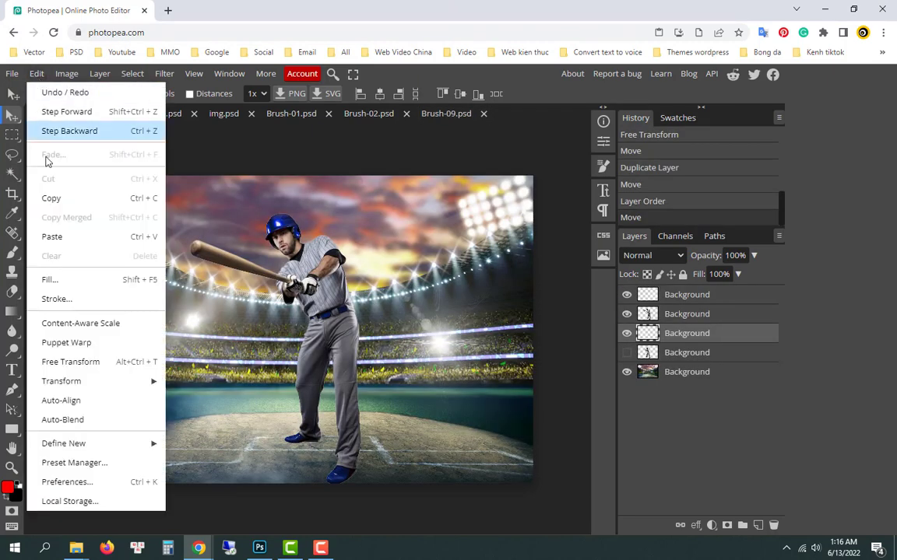
pyautogui.click(53, 237)
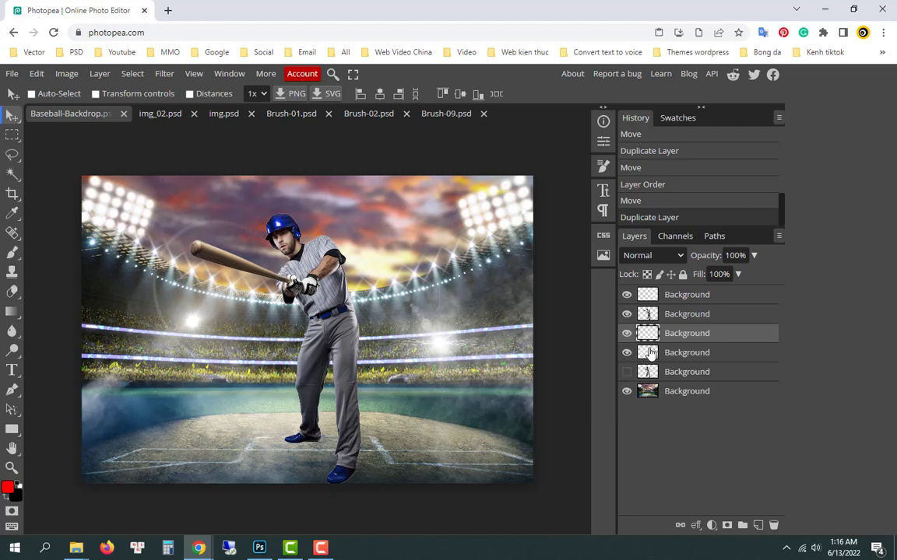
pyautogui.click(627, 333)
pyautogui.click(626, 333)
pyautogui.moveTo(500, 398); pyautogui.dragTo(501, 343)
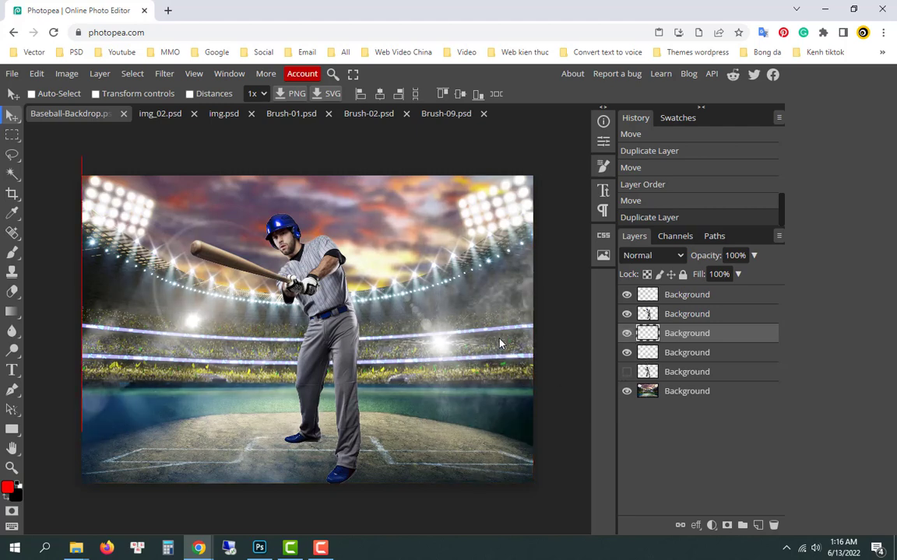
pyautogui.moveTo(500, 382); pyautogui.dragTo(503, 423)
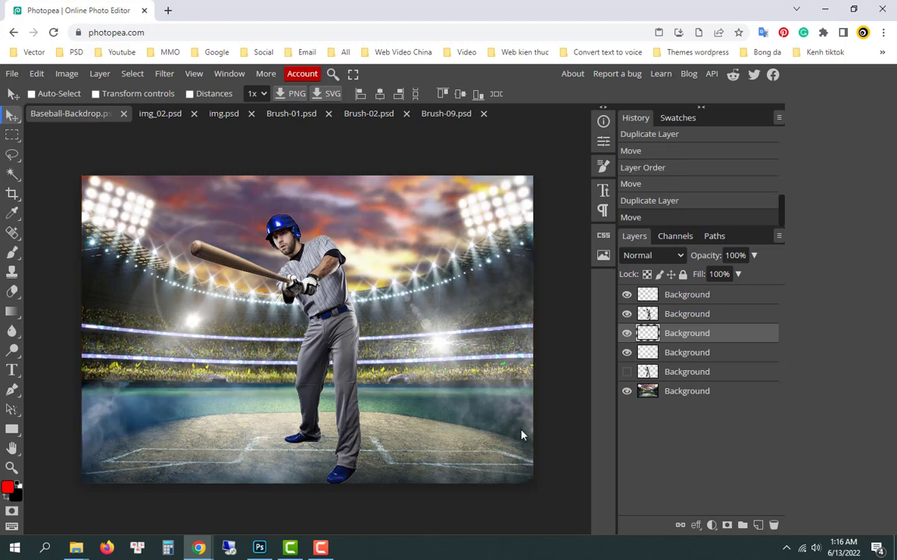
pyautogui.click(15, 74)
# Open Brush-10.png and copy the cloud texture.
pyautogui.click(28, 110)
pyautogui.scroll(-2, 393, 150)
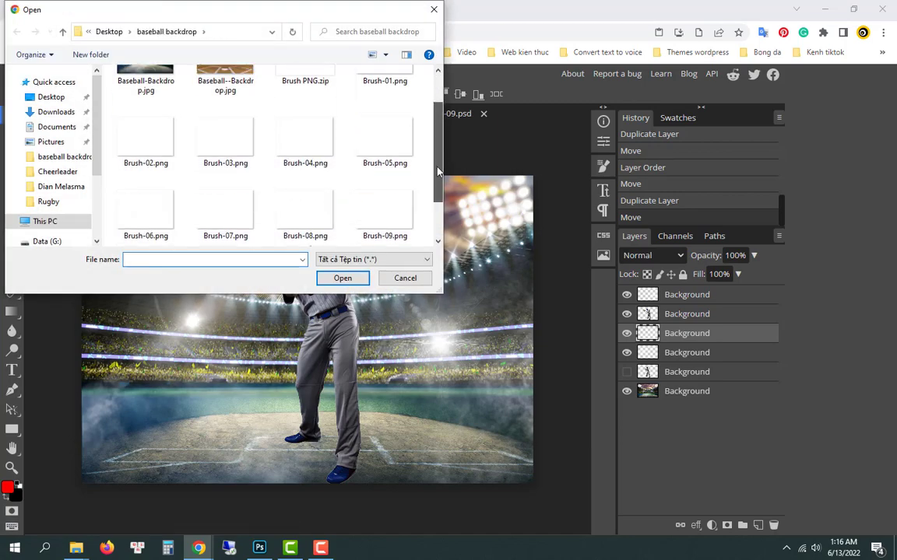
pyautogui.scroll(-1, 393, 150)
pyautogui.click(148, 218)
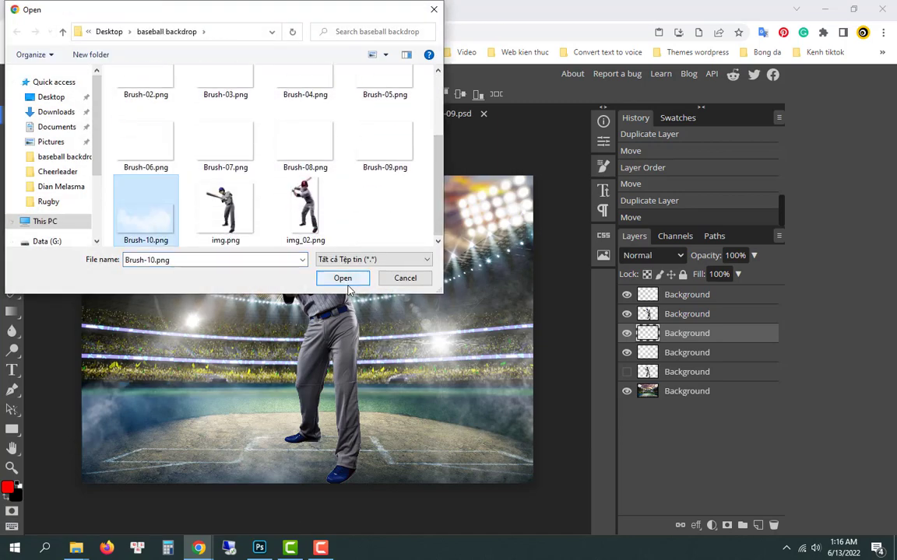
pyautogui.click(343, 278)
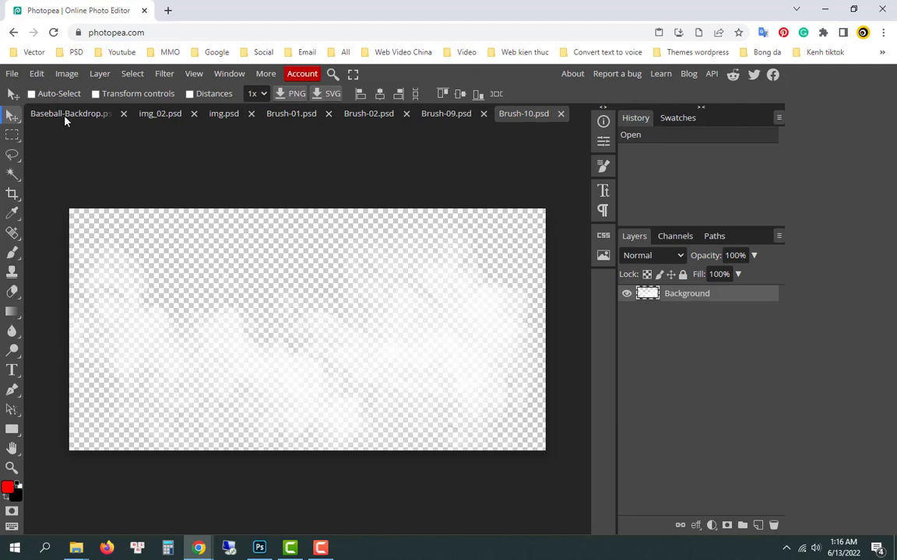
pyautogui.click(36, 73)
pyautogui.click(54, 196)
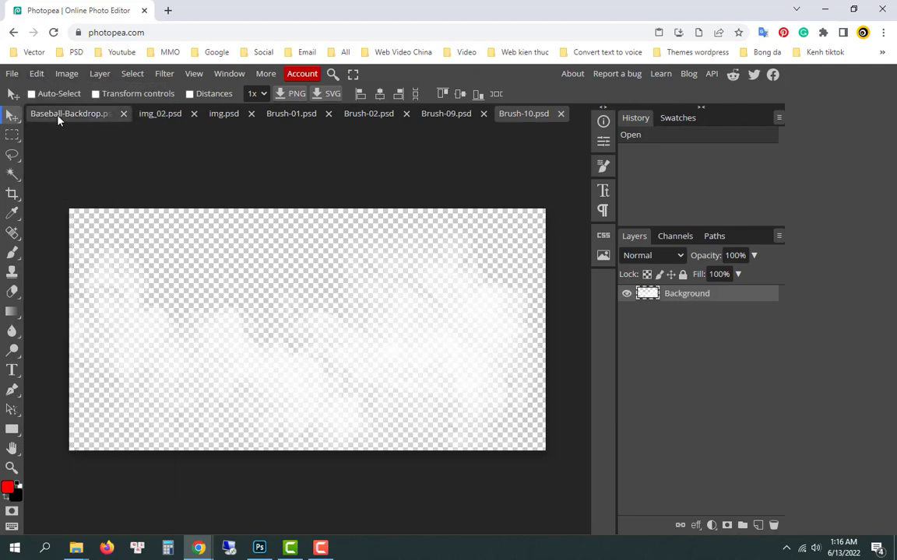
# Paste the Brush-10 clouds into the Baseball-Backdrop and drag them over the lower field.
pyautogui.click(57, 117)
pyautogui.click(37, 73)
pyautogui.click(56, 233)
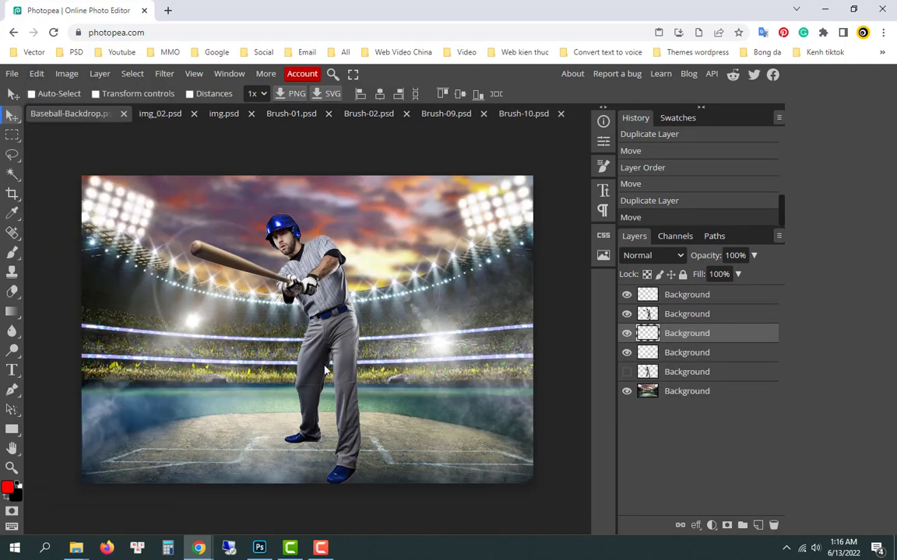
pyautogui.moveTo(326, 371)
pyautogui.mouseDown()
pyautogui.moveTo(331, 353)
pyautogui.moveTo(349, 434)
pyautogui.mouseUp()
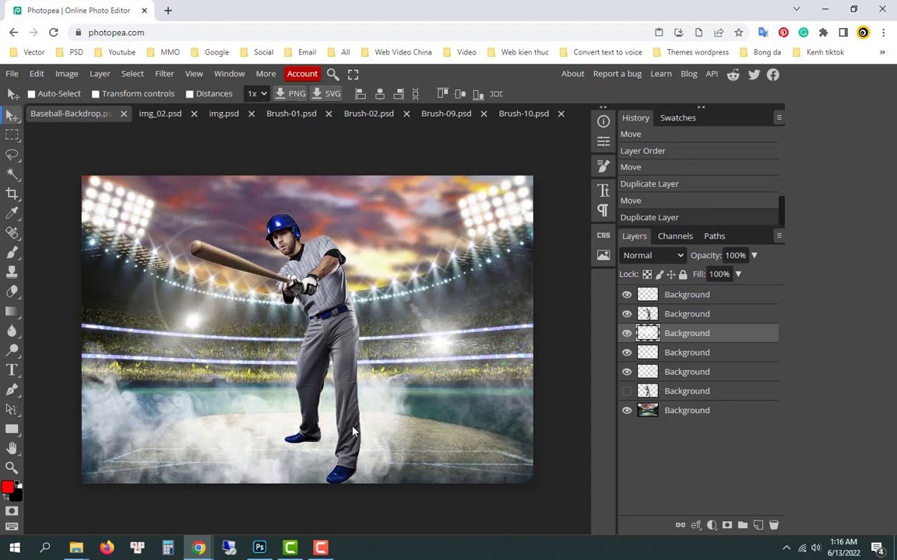
# Move the Brush-10 cloud layer up over the mid-stadium stands around the batter's waist.
pyautogui.moveTo(349, 434); pyautogui.dragTo(337, 431)
pyautogui.moveTo(207, 436); pyautogui.dragTo(205, 430)
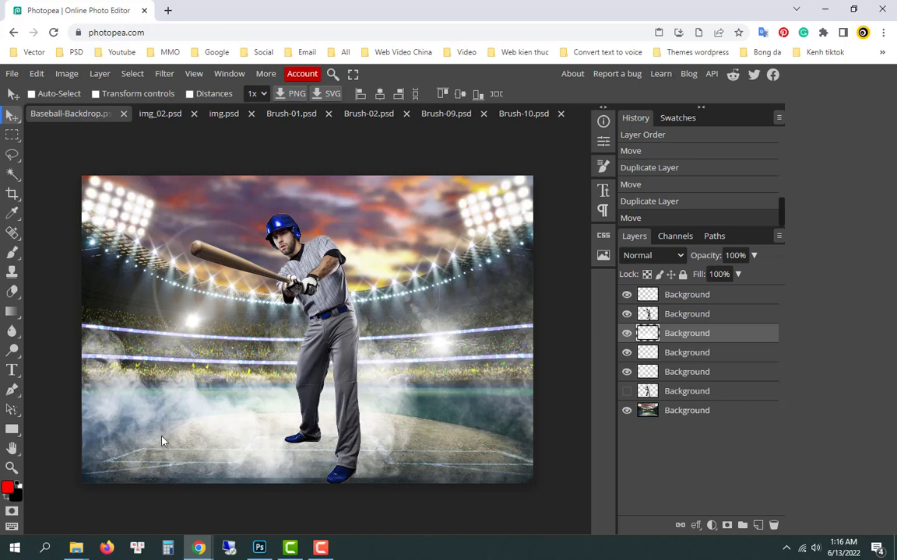
pyautogui.click(627, 334)
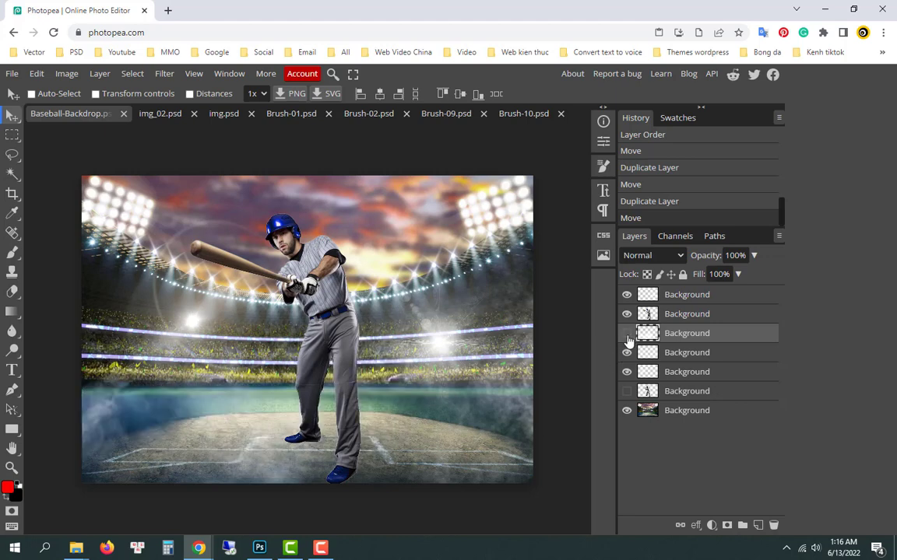
pyautogui.click(628, 334)
pyautogui.moveTo(382, 387); pyautogui.dragTo(380, 354)
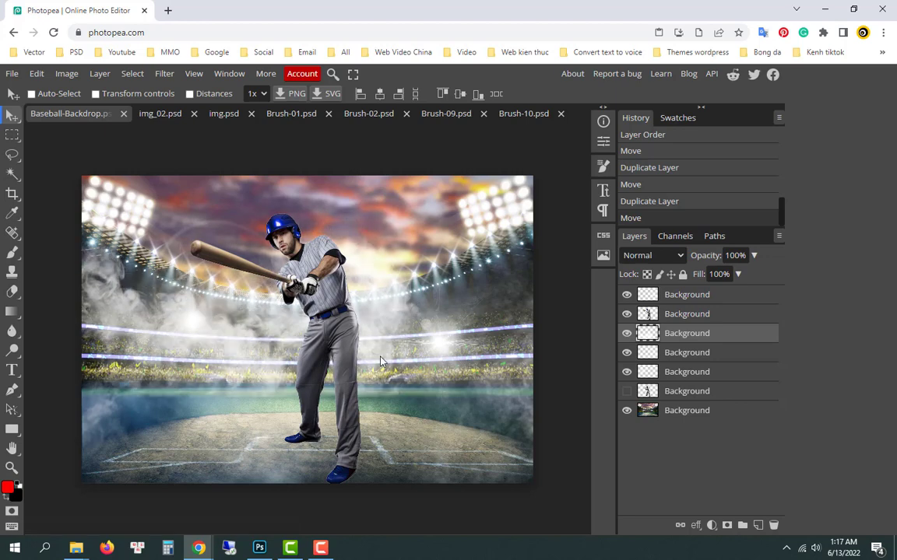
pyautogui.moveTo(380, 354); pyautogui.dragTo(382, 361)
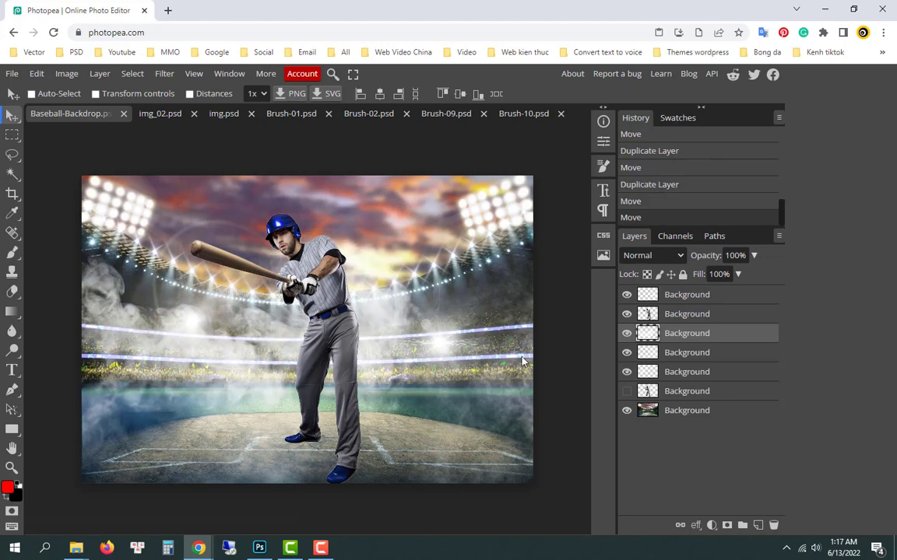
# Toggle each of the three fog layers off and back on to check their effect.
pyautogui.click(627, 350)
pyautogui.click(628, 352)
pyautogui.click(626, 352)
pyautogui.click(627, 353)
pyautogui.click(625, 373)
pyautogui.click(626, 374)
# Swap the blue-helmeted batter for the red one, restack it above the smoke, and nudge it.
pyautogui.click(626, 314)
pyautogui.click(627, 391)
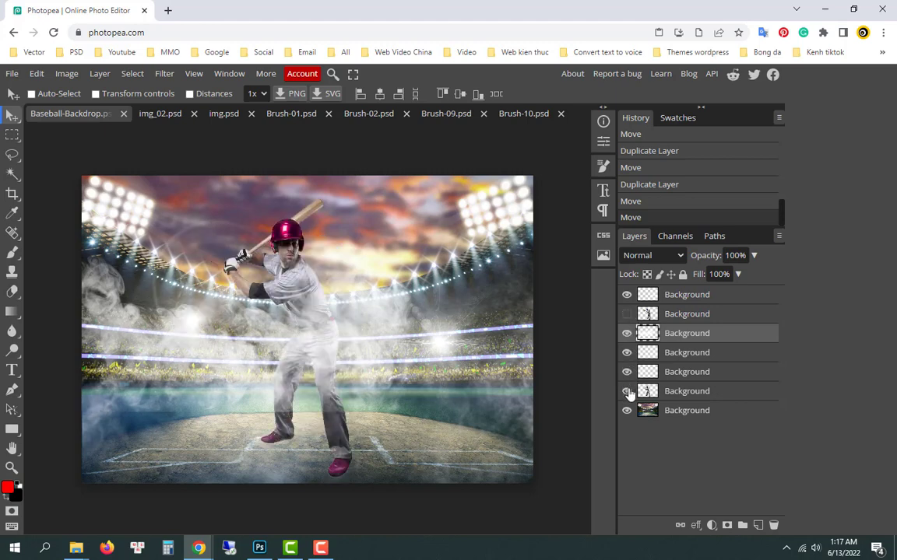
pyautogui.moveTo(652, 391)
pyautogui.mouseDown()
pyautogui.moveTo(664, 310)
pyautogui.moveTo(652, 314)
pyautogui.mouseUp()
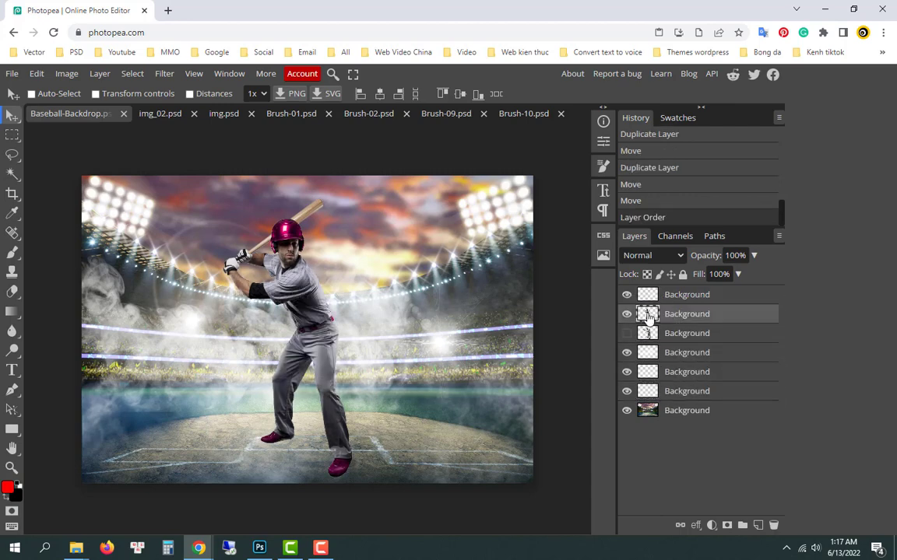
pyautogui.moveTo(330, 389); pyautogui.dragTo(336, 397)
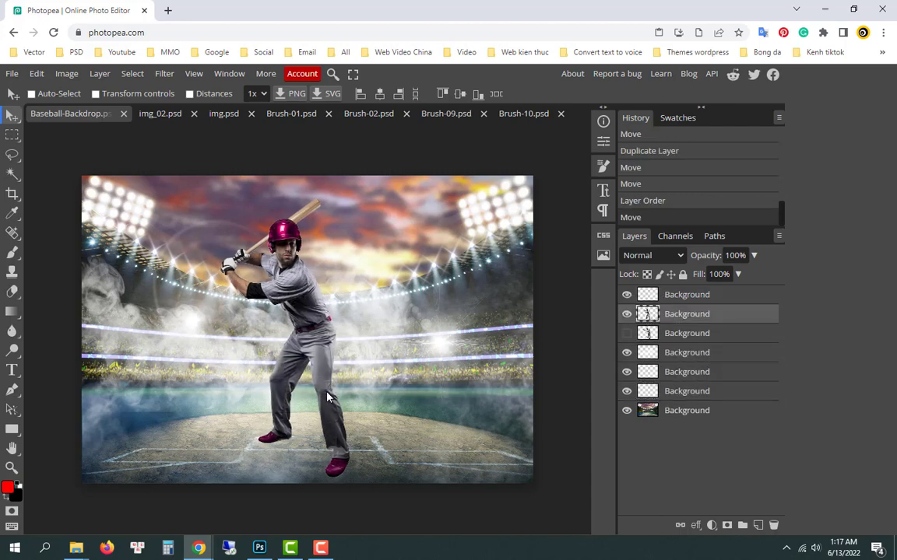
# Export the composite as a JPG at 100% quality.
pyautogui.click(11, 73)
pyautogui.moveTo(35, 256)
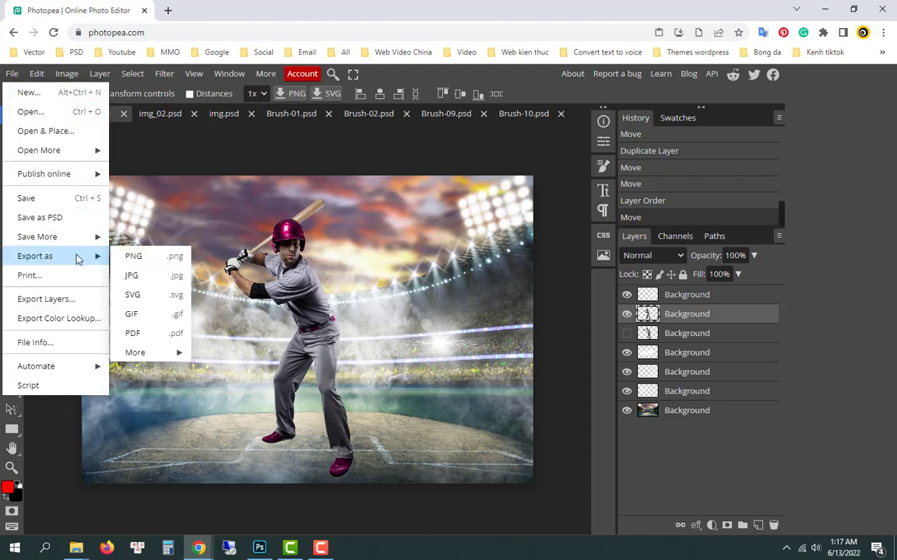
pyautogui.click(145, 280)
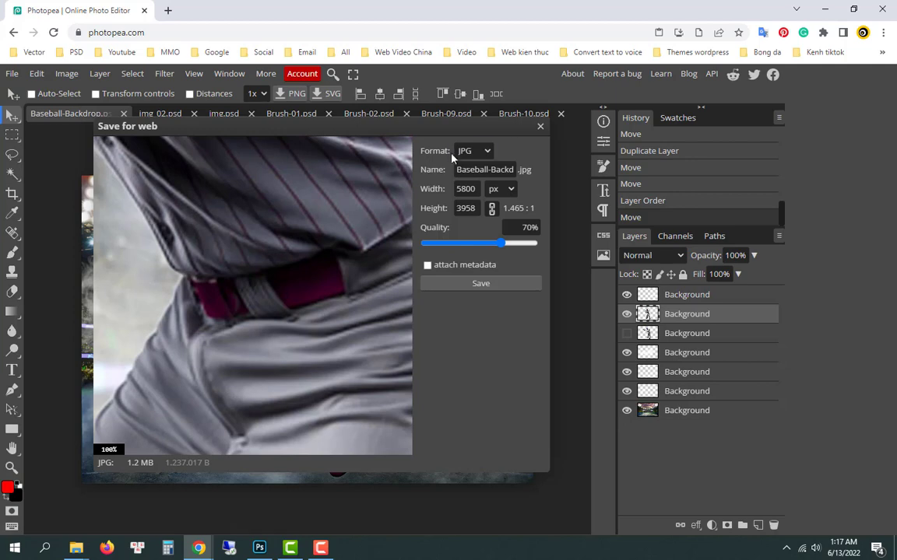
pyautogui.click(536, 244)
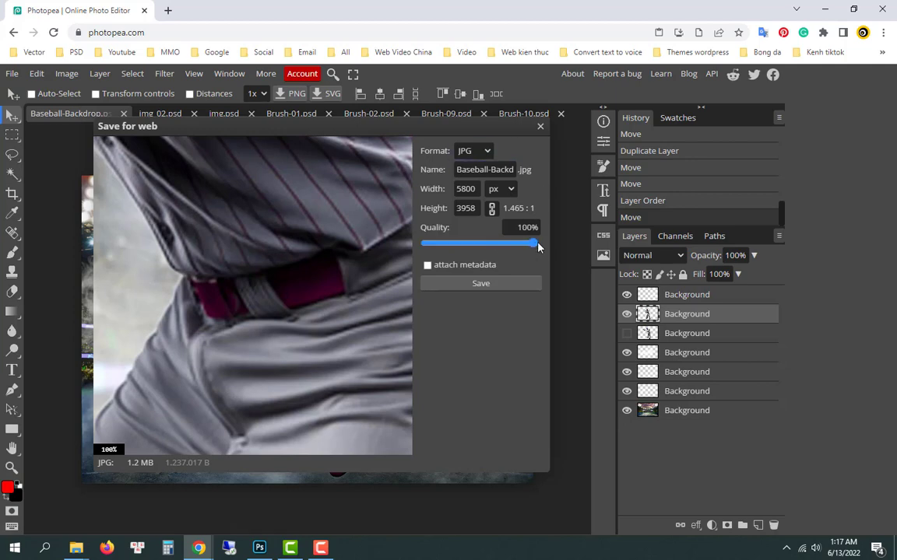
pyautogui.click(483, 284)
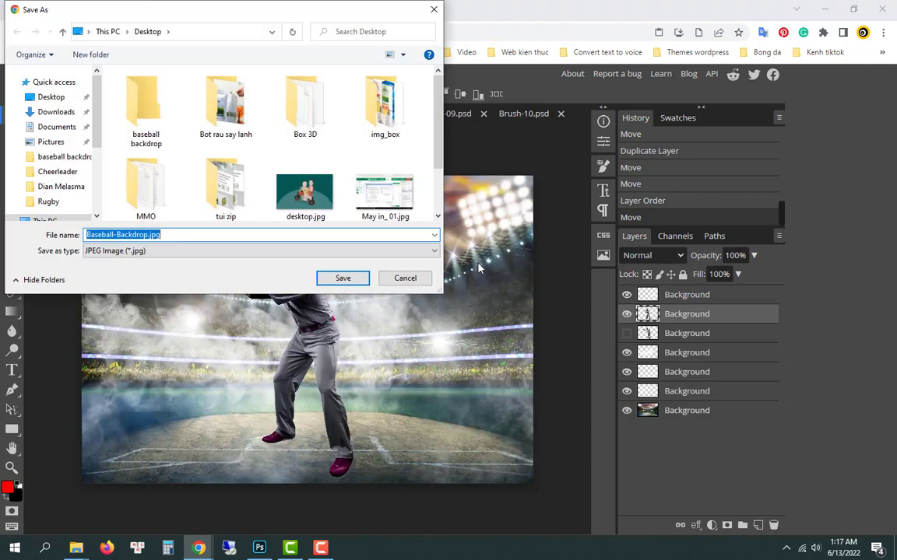
# Save it as Baseball-Backdrop_.jpg in the baseball backdrop folder and preview it in Photos.
pyautogui.doubleClick(146, 109)
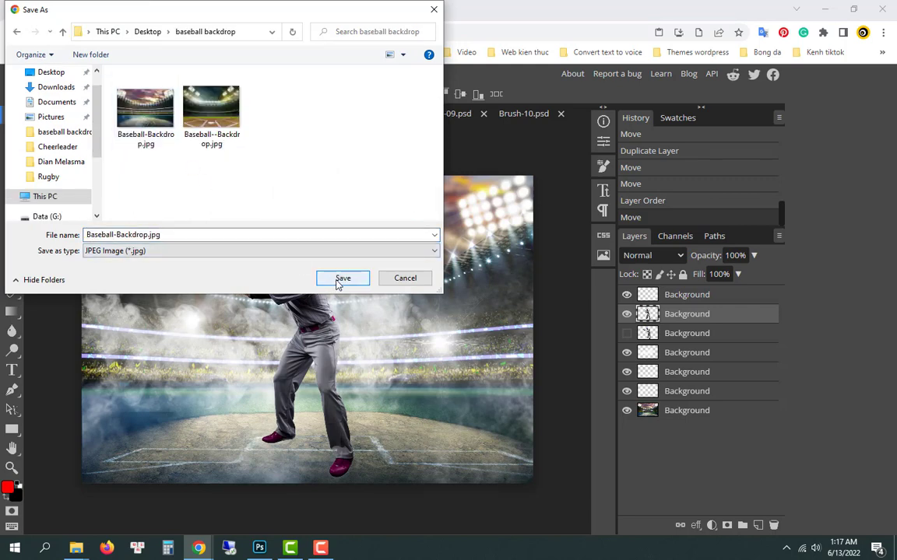
pyautogui.click(229, 235)
pyautogui.click(229, 234)
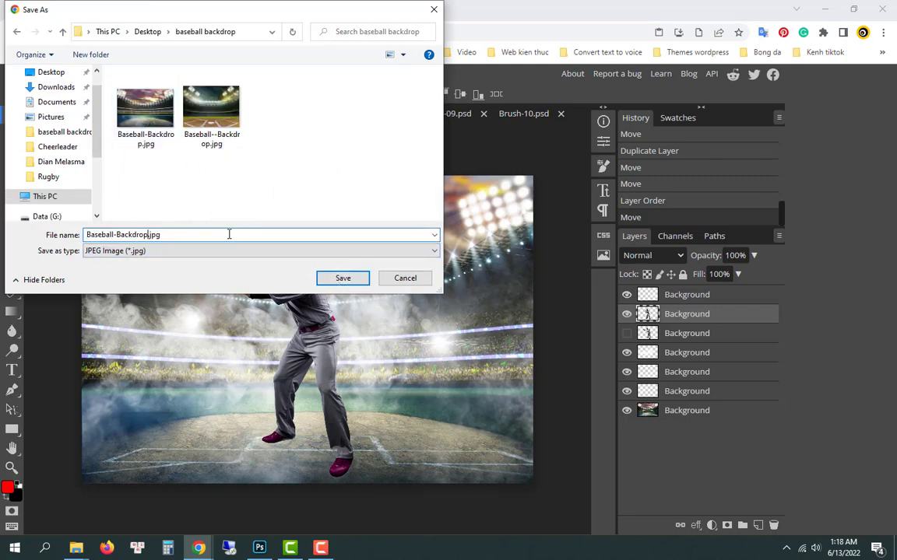
pyautogui.write('_')
pyautogui.press('Return')
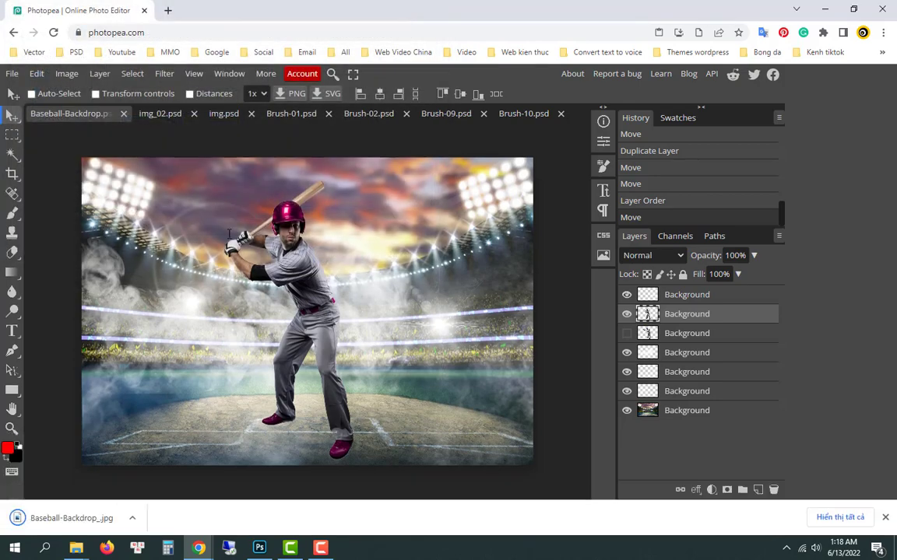
pyautogui.click(54, 520)
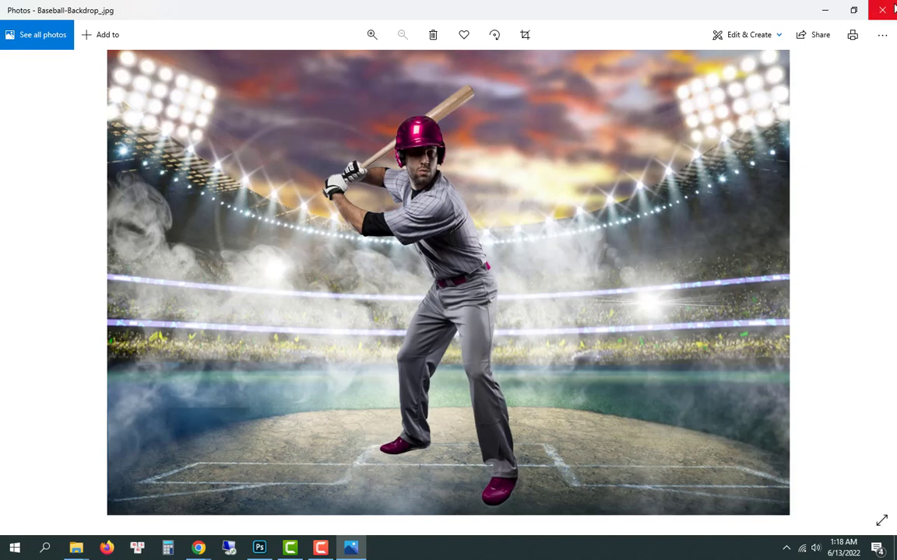
pyautogui.hotkey('alt', 'F4')
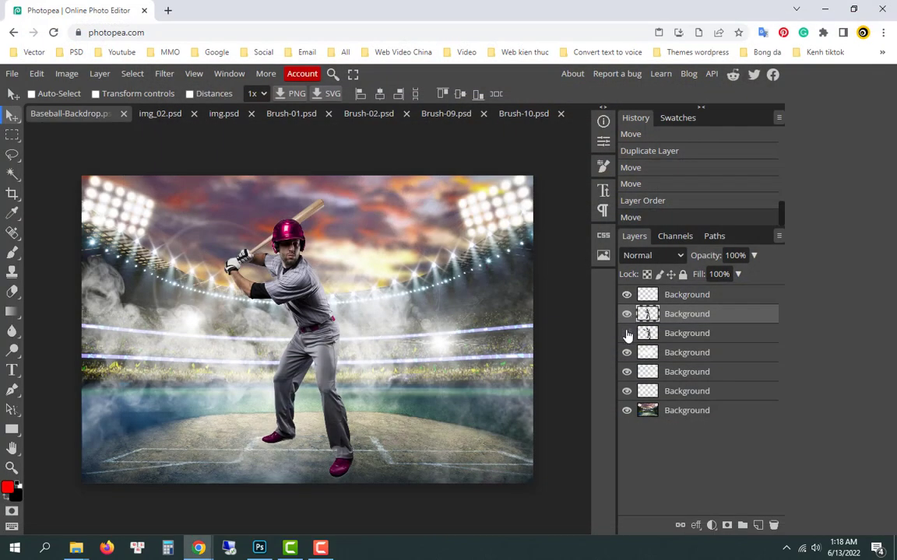
# Hide the red-helmet batter, show the blue-helmet batter, and hide a smoke overlay.
pyautogui.click(627, 314)
pyautogui.click(627, 333)
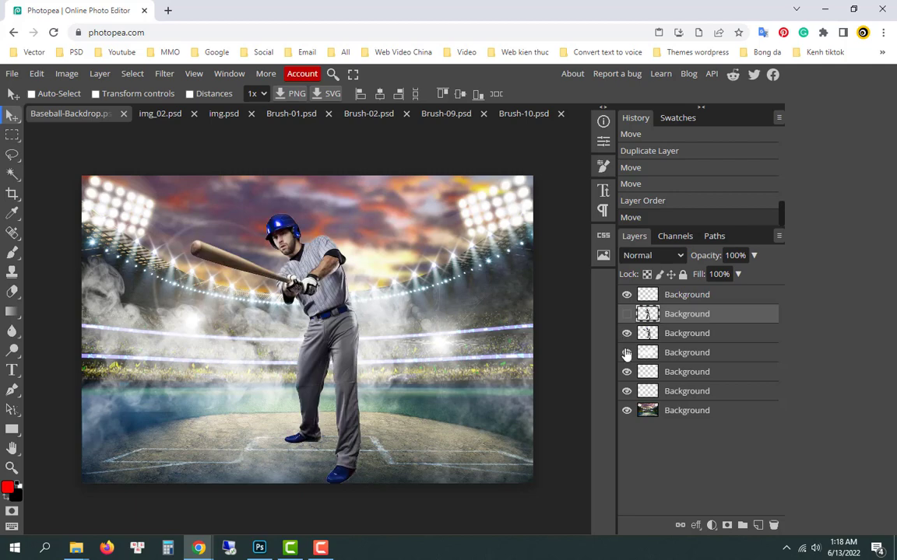
pyautogui.click(626, 353)
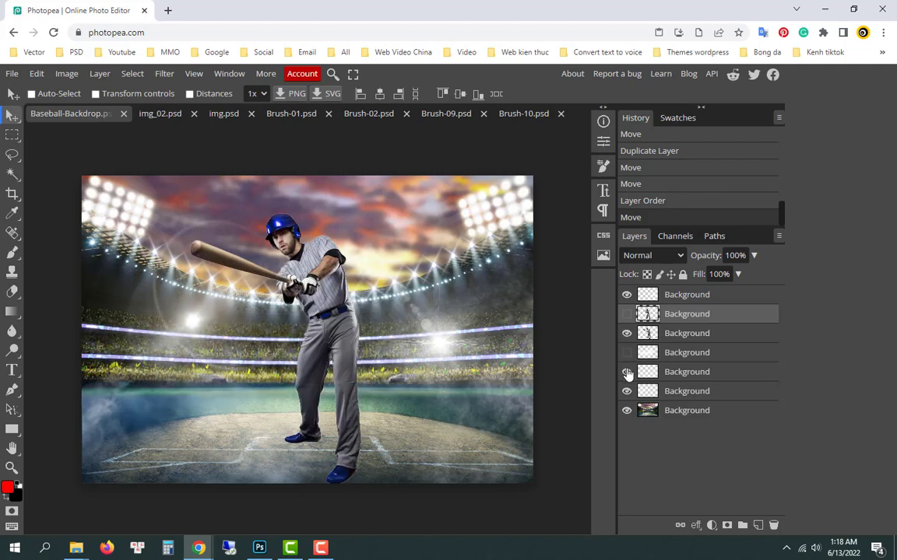
# Check two lower fog layers, leave them visible, and hide the top light overlay layer.
pyautogui.click(627, 372)
pyautogui.click(626, 372)
pyautogui.click(627, 391)
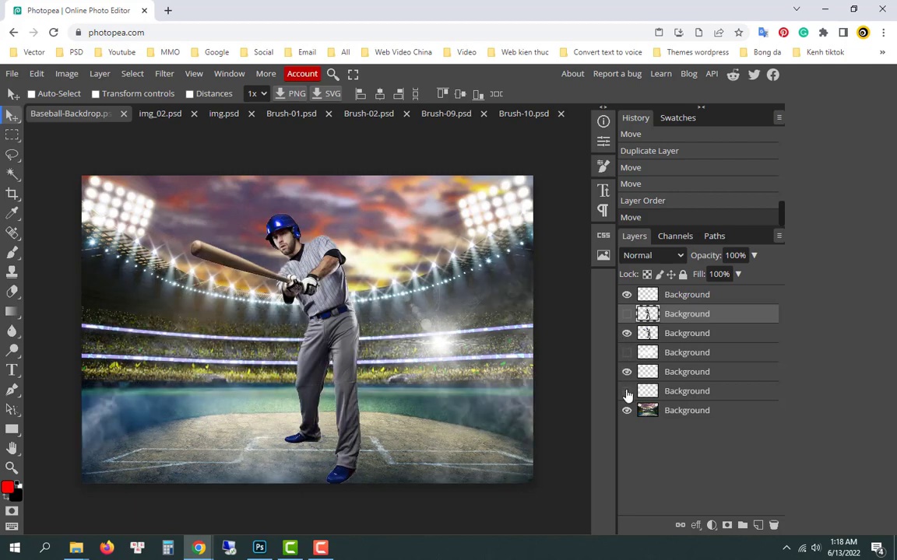
pyautogui.click(627, 392)
pyautogui.click(628, 296)
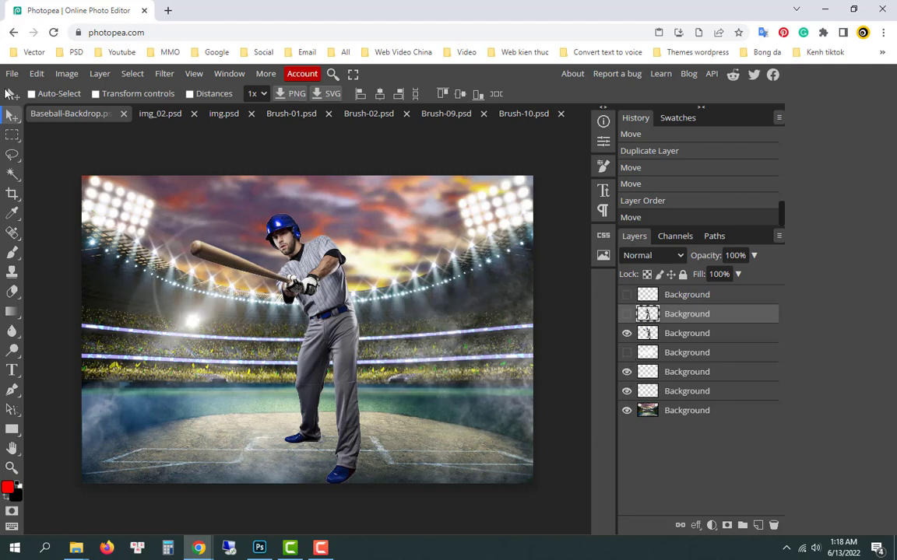
pyautogui.click(11, 73)
pyautogui.moveTo(36, 256)
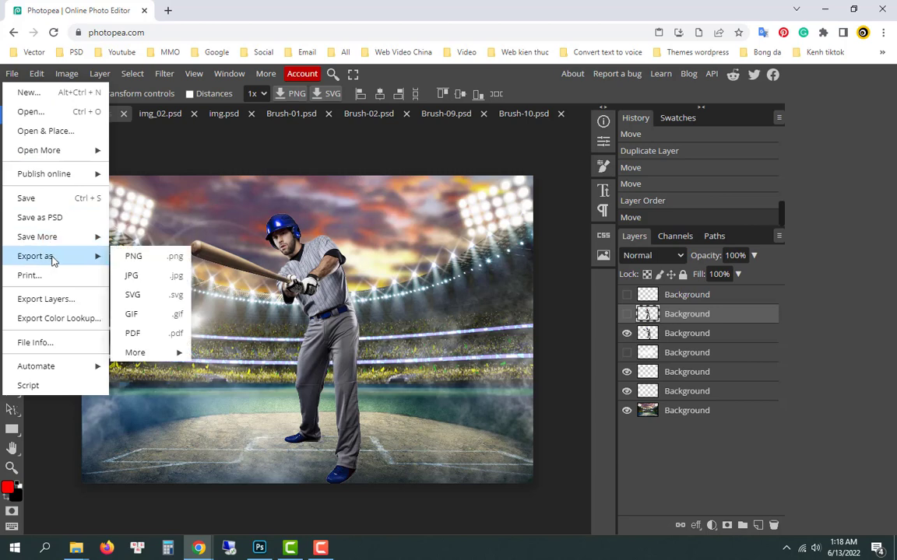
# Export a JPG with size shown in inches, saved as Baseball-Backdrop_02.jpg.
pyautogui.click(132, 278)
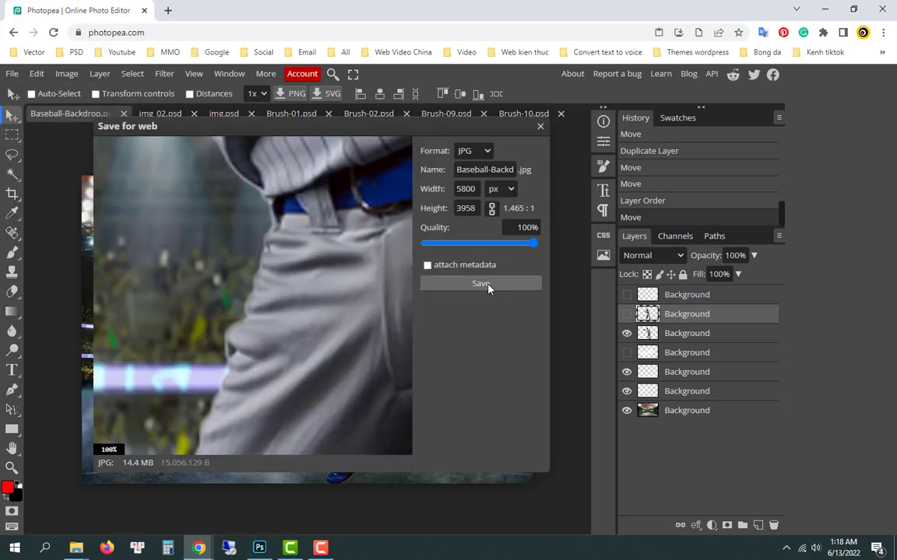
pyautogui.click(509, 190)
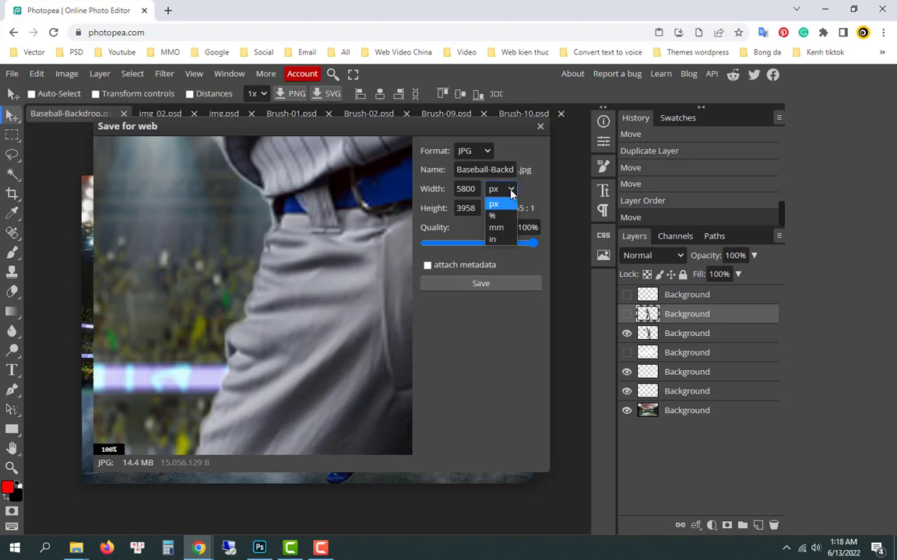
pyautogui.click(491, 239)
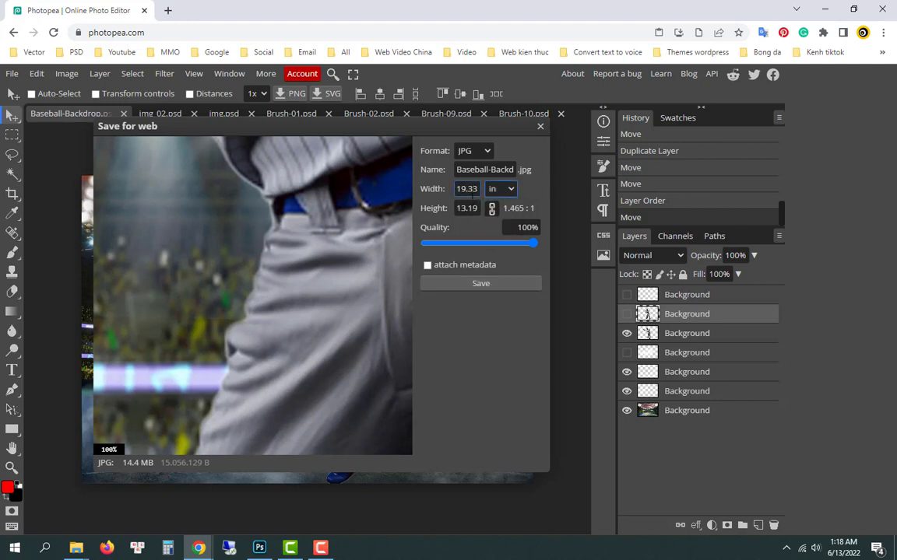
pyautogui.click(483, 285)
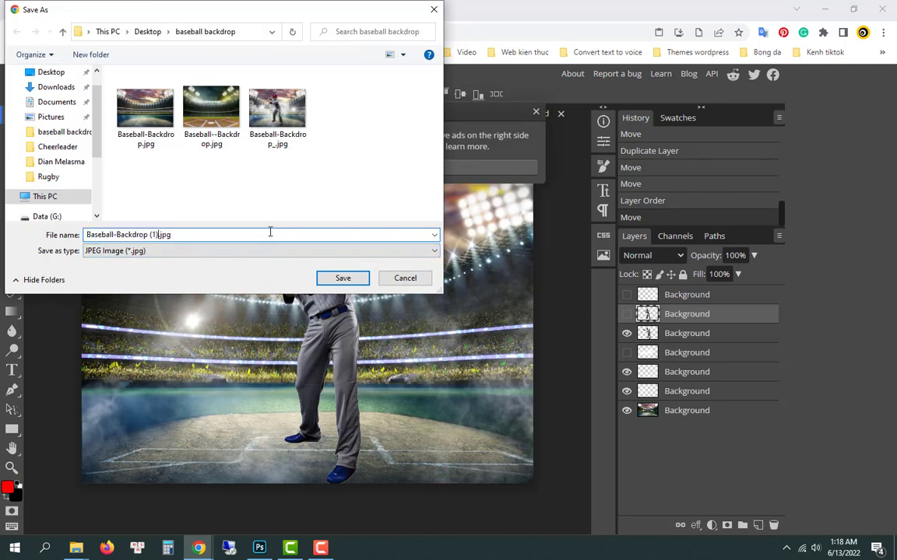
pyautogui.write('_02')
pyautogui.click(342, 278)
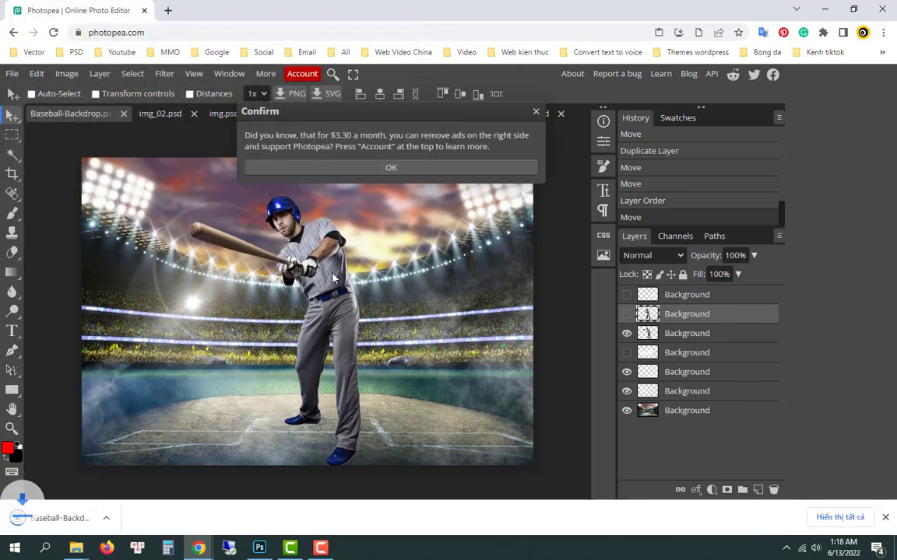
pyautogui.click(70, 517)
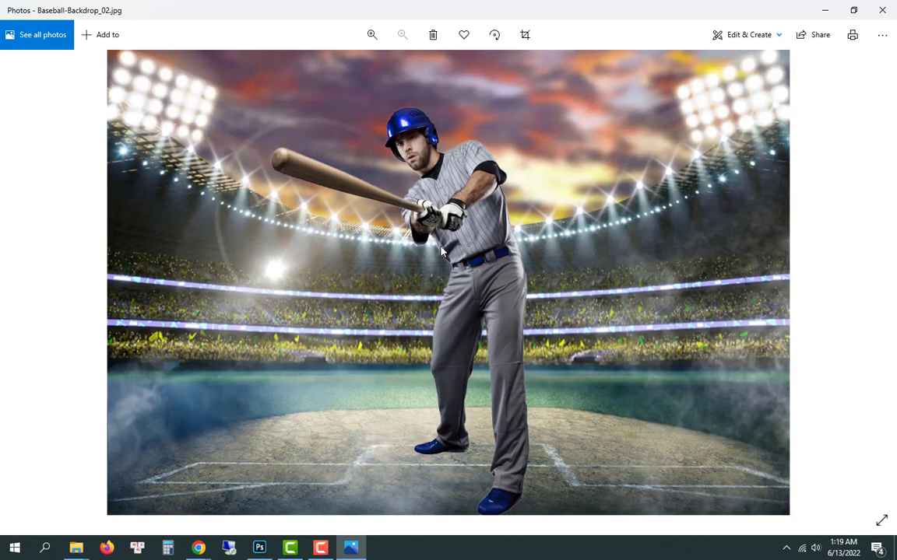
pyautogui.scroll(2, 471, 239)
pyautogui.moveTo(470, 239)
pyautogui.mouseDown()
pyautogui.moveTo(469, 328)
pyautogui.moveTo(467, 273)
pyautogui.mouseUp()
pyautogui.scroll(-2, 475, 358)
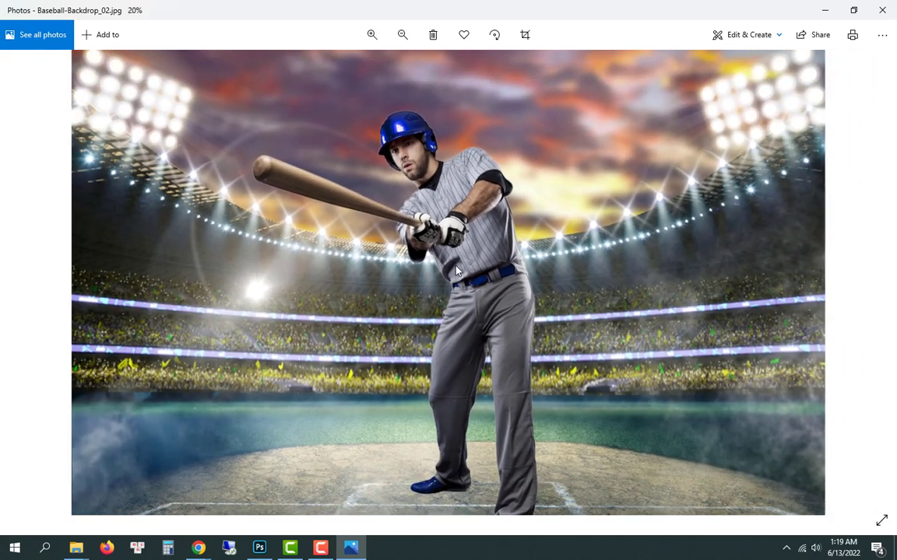
# Close the photo preview and ad notice, then hide the two remaining smoke layers.
pyautogui.hotkey('alt', 'F4')
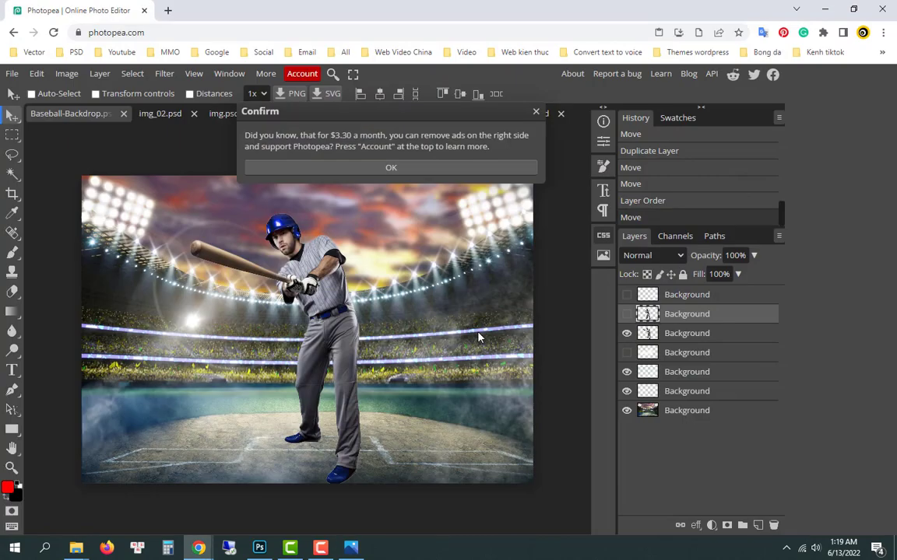
pyautogui.click(534, 114)
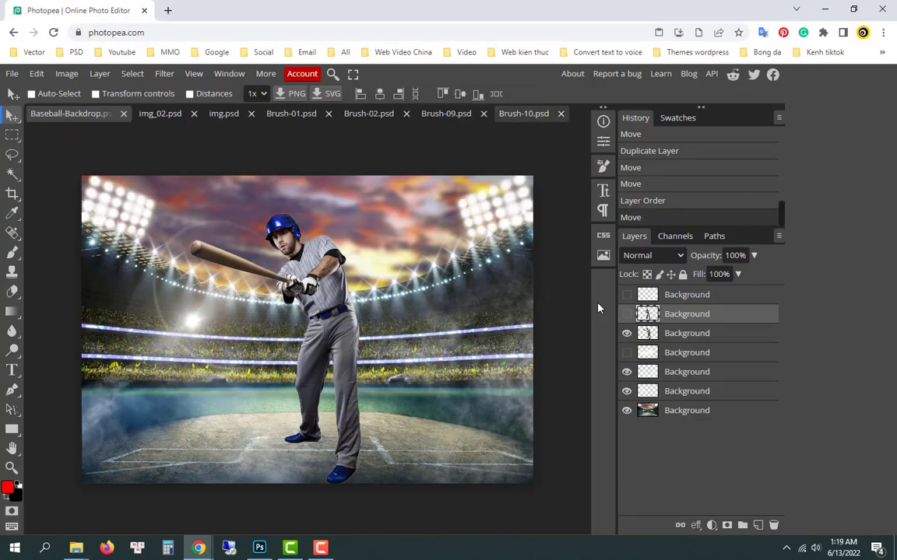
pyautogui.click(626, 372)
pyautogui.click(627, 372)
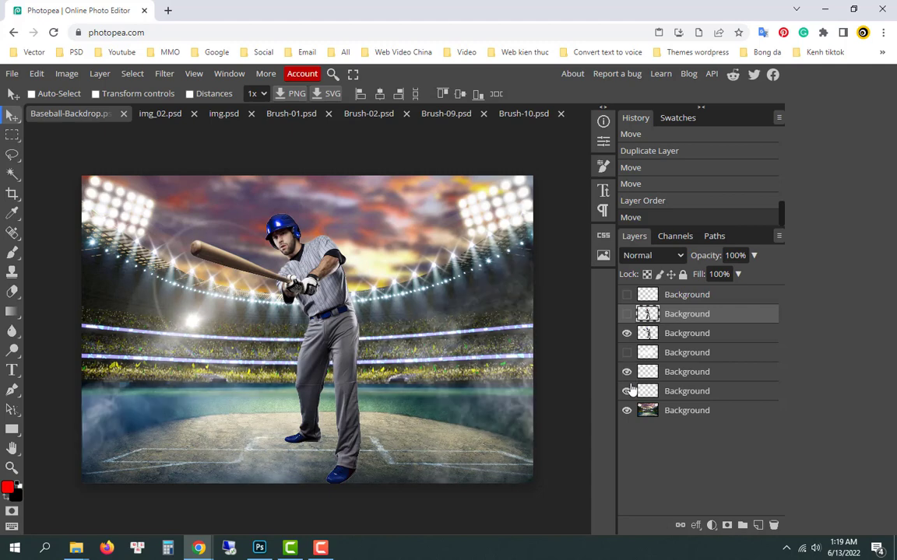
pyautogui.click(627, 391)
pyautogui.click(626, 372)
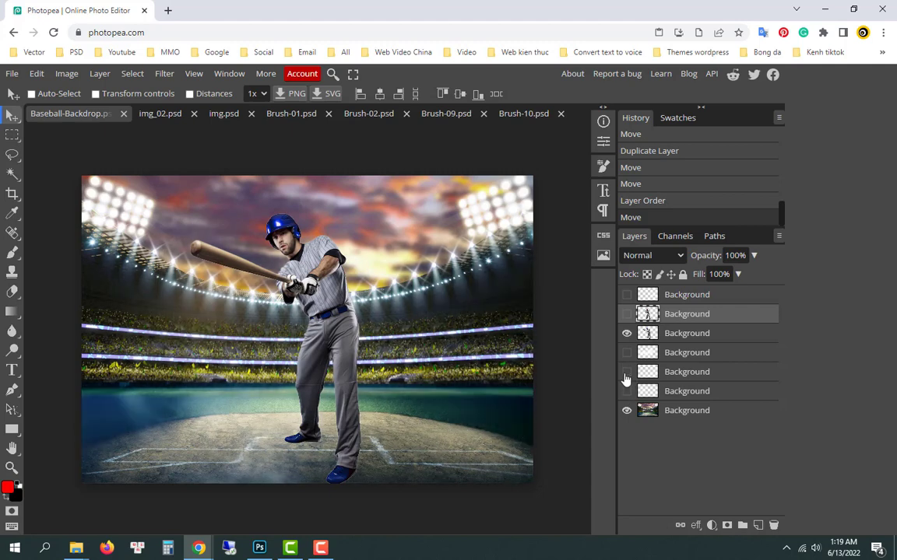